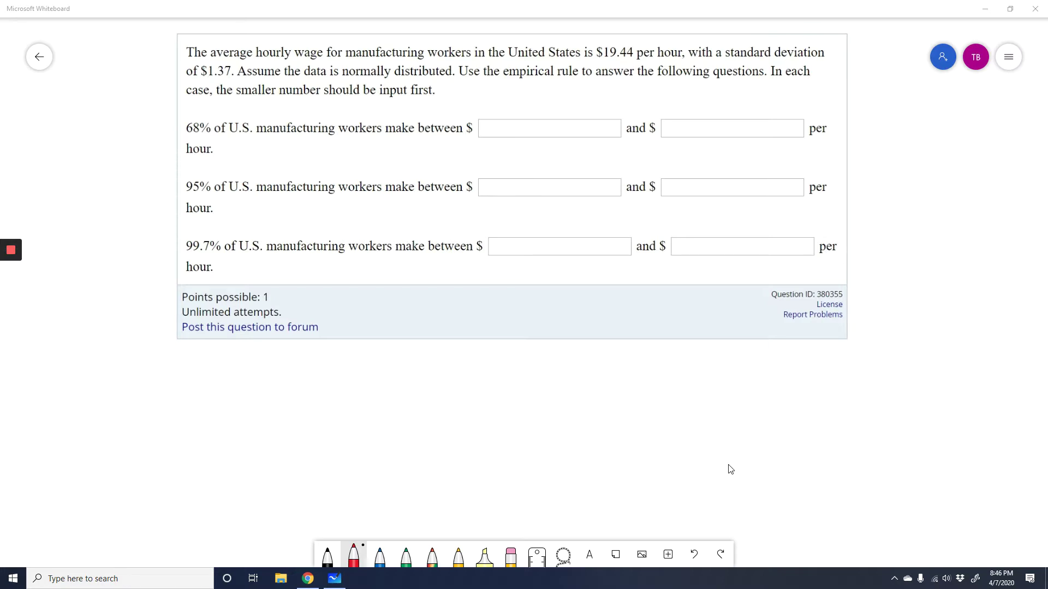
- Underline the phrase 'empirical rule' in the wage question with the red pen
{"action": "key", "text": "ctrl+1"}
{"action": "key", "text": "ctrl+2"}
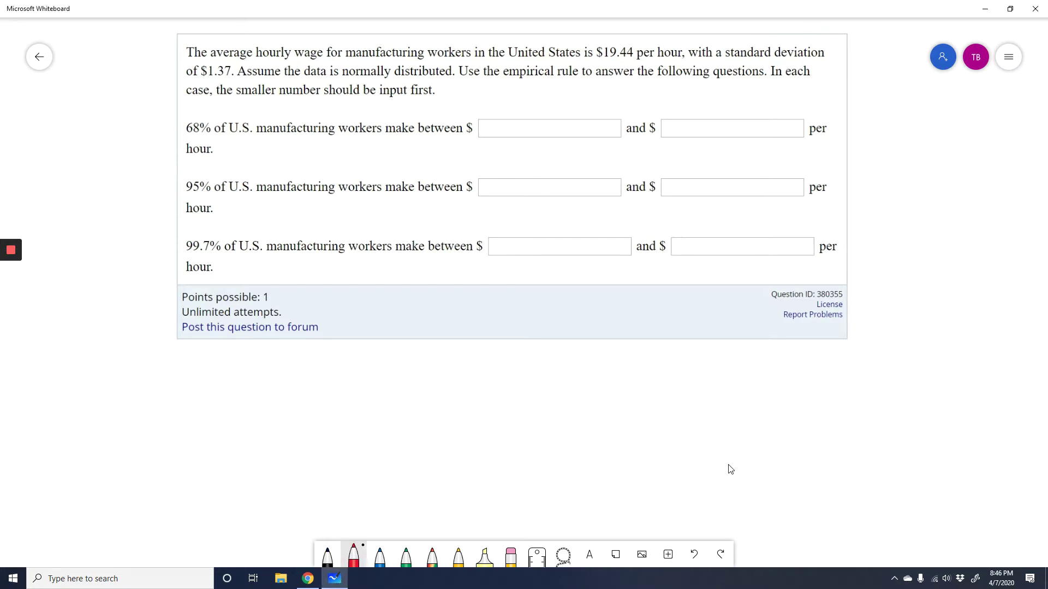
{"action": "left_click_drag", "start_coordinate": [501, 79], "coordinate": [580, 77]}
{"action": "left_click", "coordinate": [308, 578]}
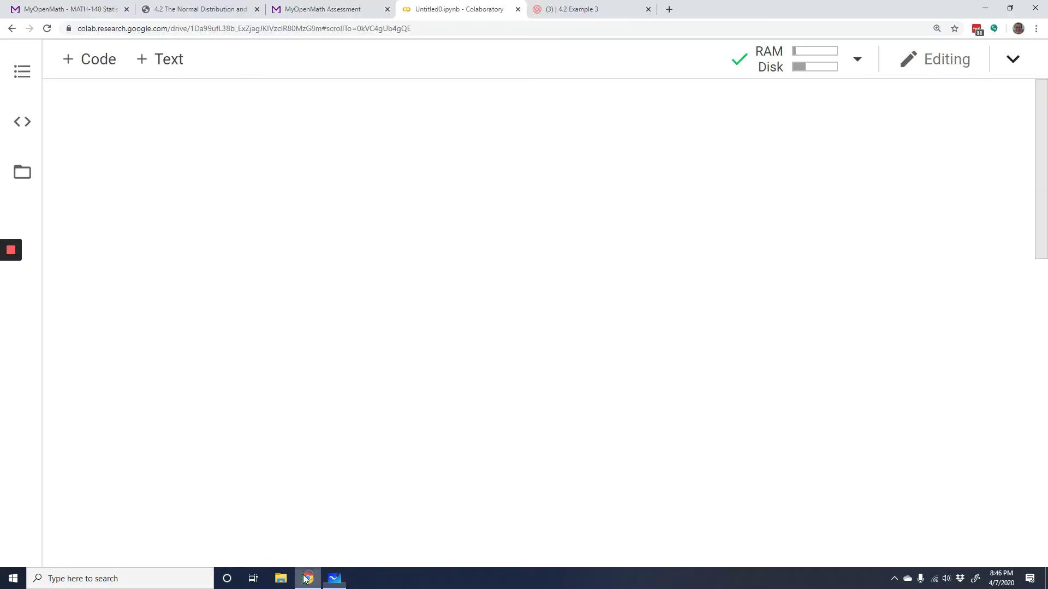
{"action": "left_click", "coordinate": [295, 11]}
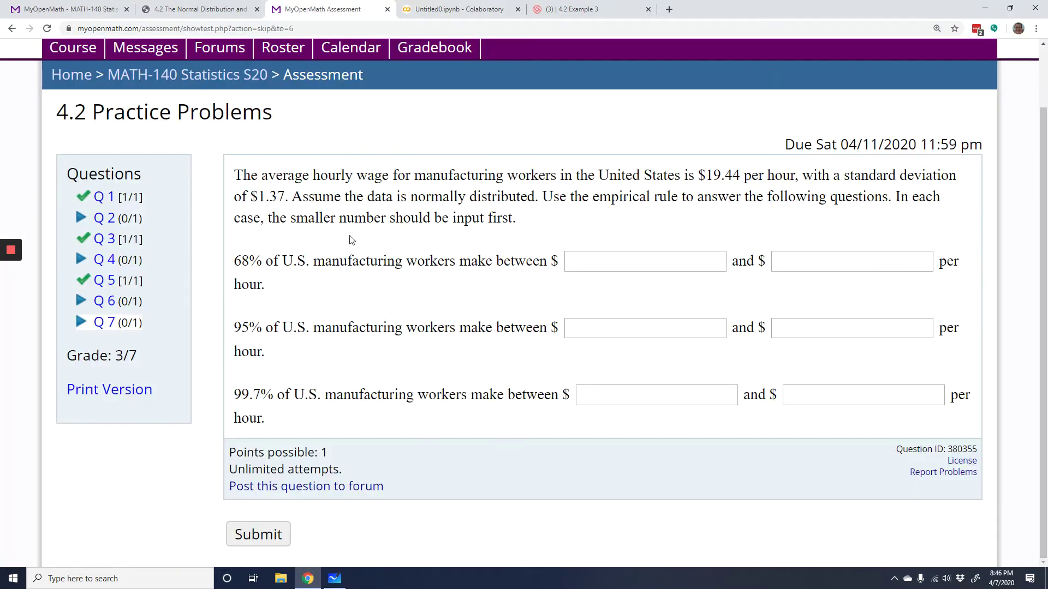
{"action": "left_click", "coordinate": [213, 13]}
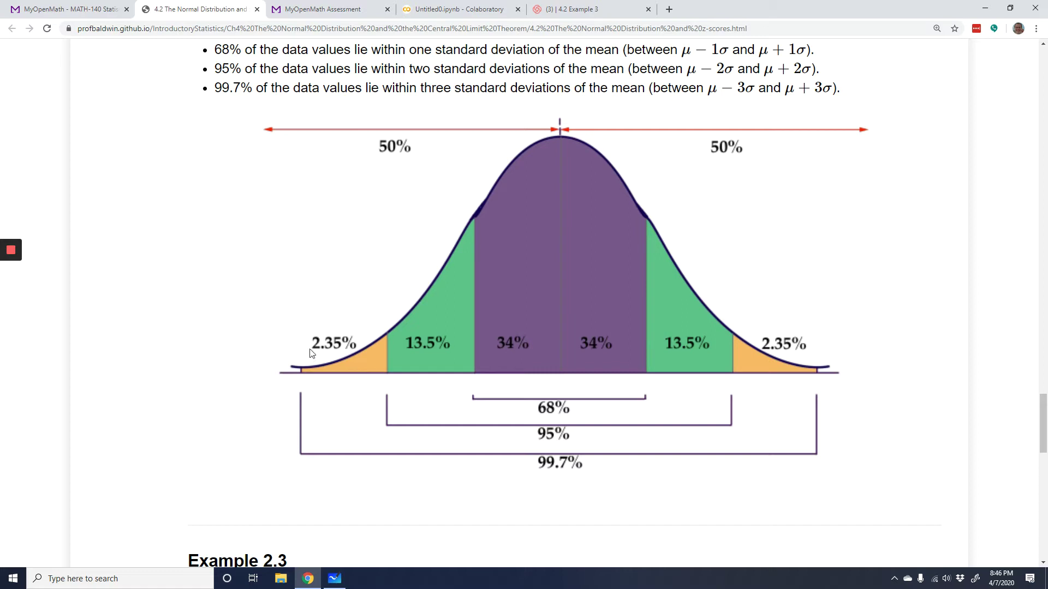
{"action": "scroll", "coordinate": [443, 401], "scroll_direction": "up", "scroll_amount": 1}
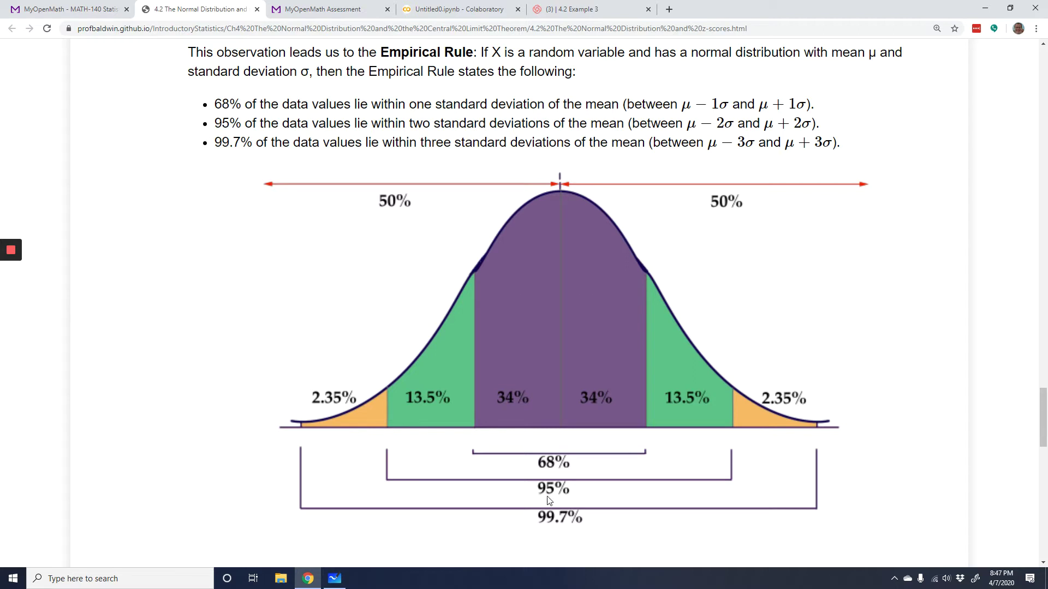
{"action": "left_click_drag", "start_coordinate": [218, 126], "coordinate": [245, 124]}
{"action": "left_click_drag", "start_coordinate": [719, 126], "coordinate": [728, 127]}
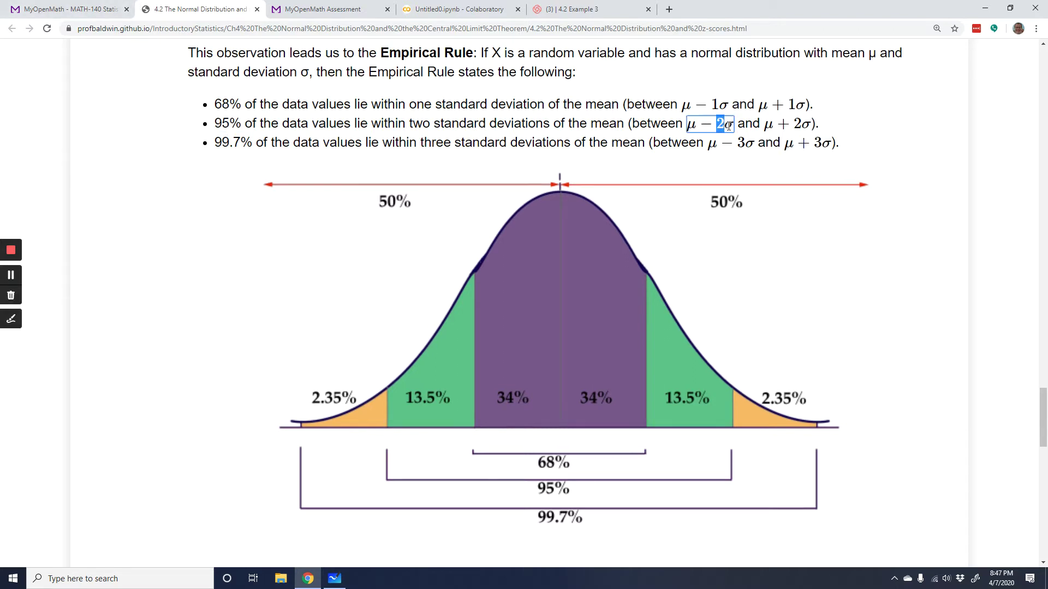
{"action": "left_click_drag", "start_coordinate": [794, 125], "coordinate": [801, 125]}
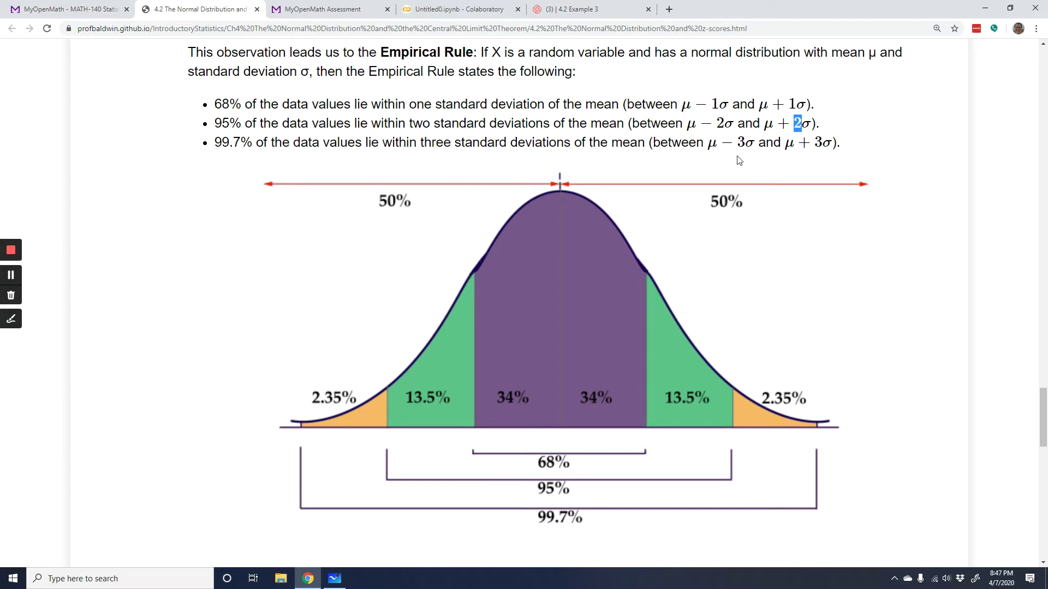
{"action": "left_click", "coordinate": [738, 136]}
{"action": "left_click", "coordinate": [817, 143]}
- Underline the $19.44 mean in red and handwrite μ = 19.44 below the question in black
{"action": "key", "text": "alt+Tab"}
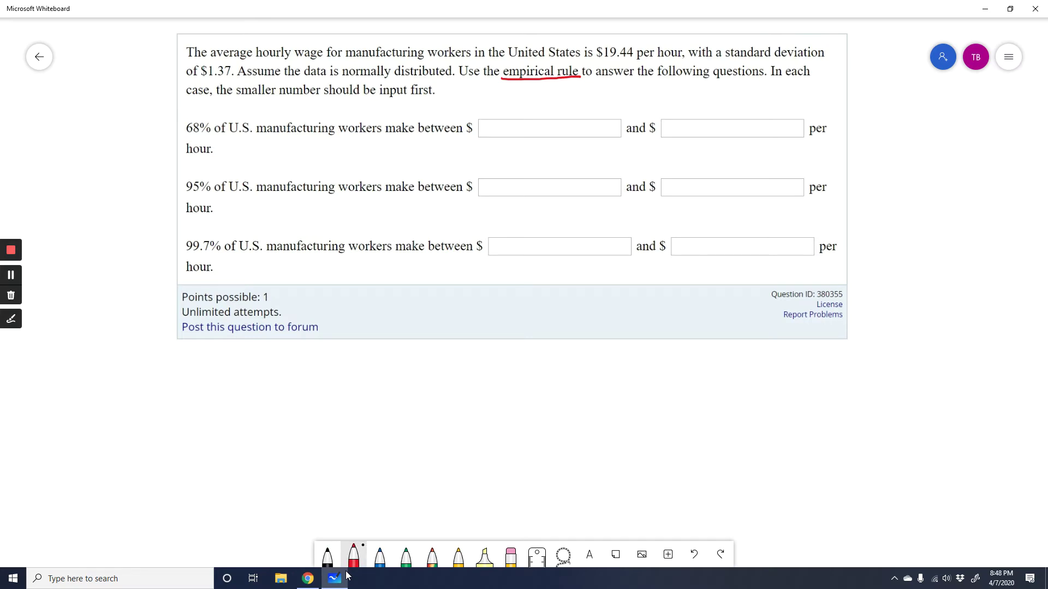
{"action": "left_click_drag", "start_coordinate": [600, 56], "coordinate": [617, 56]}
{"action": "left_click", "coordinate": [327, 555]}
{"action": "mouse_move", "coordinate": [396, 360]}
{"action": "left_mouse_down"}
{"action": "mouse_move", "coordinate": [389, 393]}
{"action": "mouse_move", "coordinate": [404, 371]}
{"action": "mouse_move", "coordinate": [425, 374]}
{"action": "left_mouse_up"}
{"action": "mouse_move", "coordinate": [434, 356]}
{"action": "left_mouse_down"}
{"action": "mouse_move", "coordinate": [433, 370]}
{"action": "mouse_move", "coordinate": [462, 363]}
{"action": "left_mouse_up"}
{"action": "left_click", "coordinate": [440, 372]}
{"action": "left_click_drag", "start_coordinate": [464, 345], "coordinate": [466, 373]}
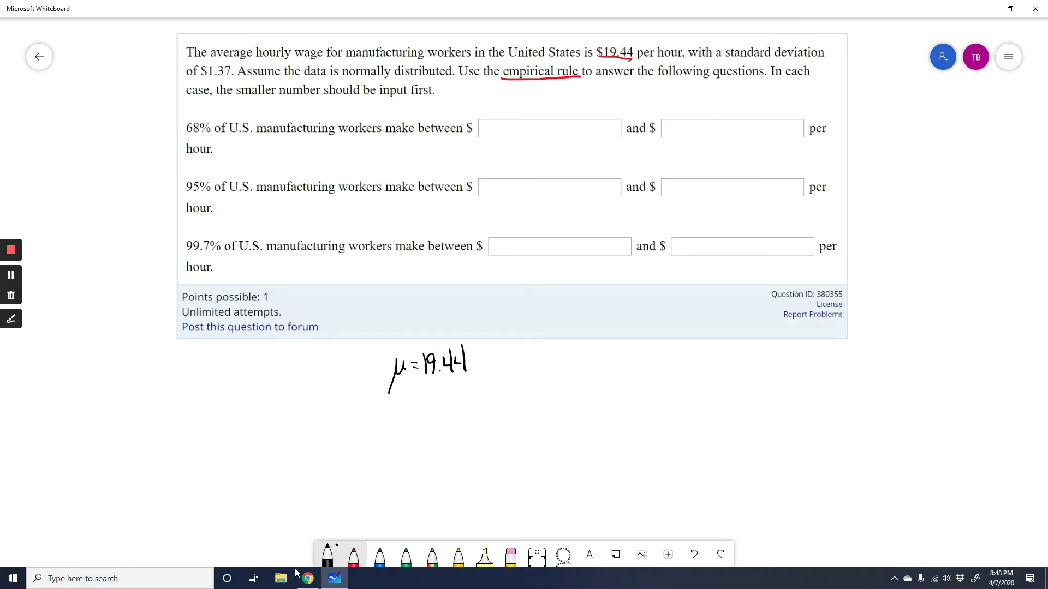
- Underline $1.37 in red, undo it, and write σ below the mean note in black
{"action": "left_click", "coordinate": [354, 556]}
{"action": "left_click_drag", "start_coordinate": [204, 80], "coordinate": [232, 78]}
{"action": "key", "text": "ctrl+z"}
{"action": "left_click", "coordinate": [328, 556]}
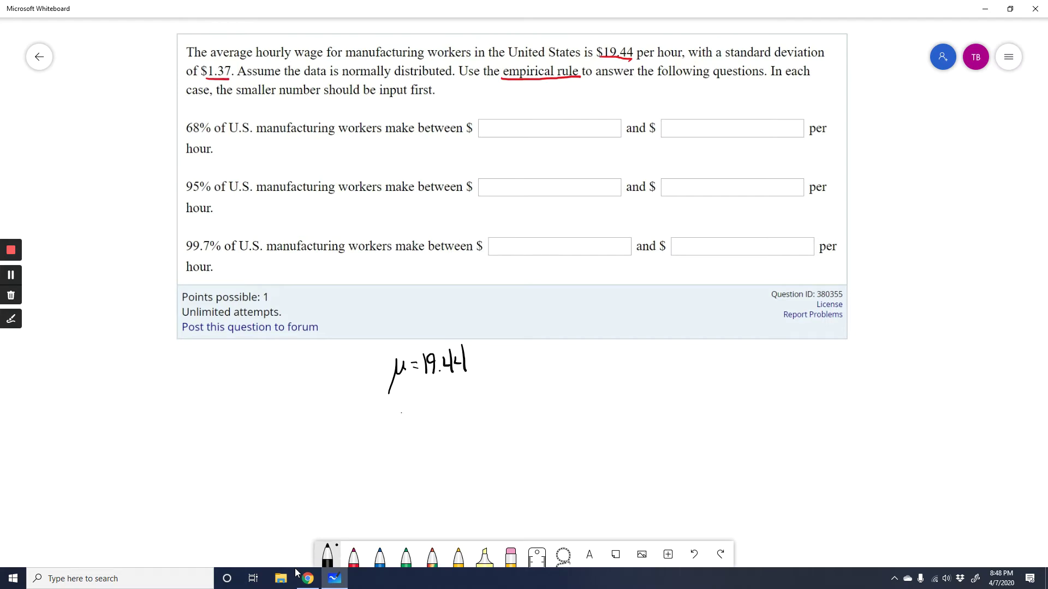
{"action": "mouse_move", "coordinate": [408, 413]}
{"action": "left_mouse_down"}
{"action": "mouse_move", "coordinate": [440, 414]}
{"action": "mouse_move", "coordinate": [440, 424]}
{"action": "mouse_move", "coordinate": [473, 421]}
{"action": "left_mouse_up"}
- Handwrite μ − 1σ / μ + 1σ and μ − 2σ / μ + 2σ into the 68% and 95% answer boxes
{"action": "mouse_move", "coordinate": [496, 126]}
{"action": "left_mouse_down"}
{"action": "mouse_move", "coordinate": [486, 146]}
{"action": "mouse_move", "coordinate": [548, 125]}
{"action": "left_mouse_up"}
{"action": "mouse_move", "coordinate": [677, 125]}
{"action": "left_mouse_down"}
{"action": "mouse_move", "coordinate": [668, 148]}
{"action": "mouse_move", "coordinate": [702, 125]}
{"action": "mouse_move", "coordinate": [713, 136]}
{"action": "mouse_move", "coordinate": [721, 127]}
{"action": "left_mouse_up"}
{"action": "left_click_drag", "start_coordinate": [718, 126], "coordinate": [735, 124]}
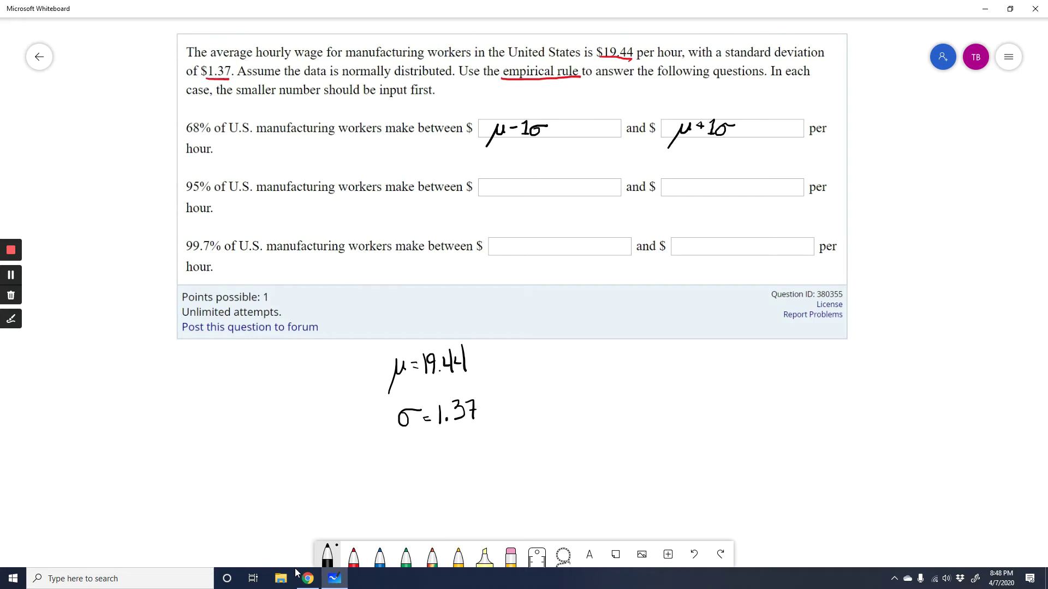
{"action": "mouse_move", "coordinate": [495, 187]}
{"action": "left_mouse_down"}
{"action": "mouse_move", "coordinate": [486, 206]}
{"action": "mouse_move", "coordinate": [502, 186]}
{"action": "mouse_move", "coordinate": [535, 193]}
{"action": "left_mouse_up"}
{"action": "left_click_drag", "start_coordinate": [547, 184], "coordinate": [552, 184]}
{"action": "left_click_drag", "start_coordinate": [677, 186], "coordinate": [668, 203]}
{"action": "left_click_drag", "start_coordinate": [674, 195], "coordinate": [703, 191]}
{"action": "mouse_move", "coordinate": [711, 184]}
{"action": "left_mouse_down"}
{"action": "mouse_move", "coordinate": [713, 193]}
{"action": "mouse_move", "coordinate": [737, 184]}
{"action": "left_mouse_up"}
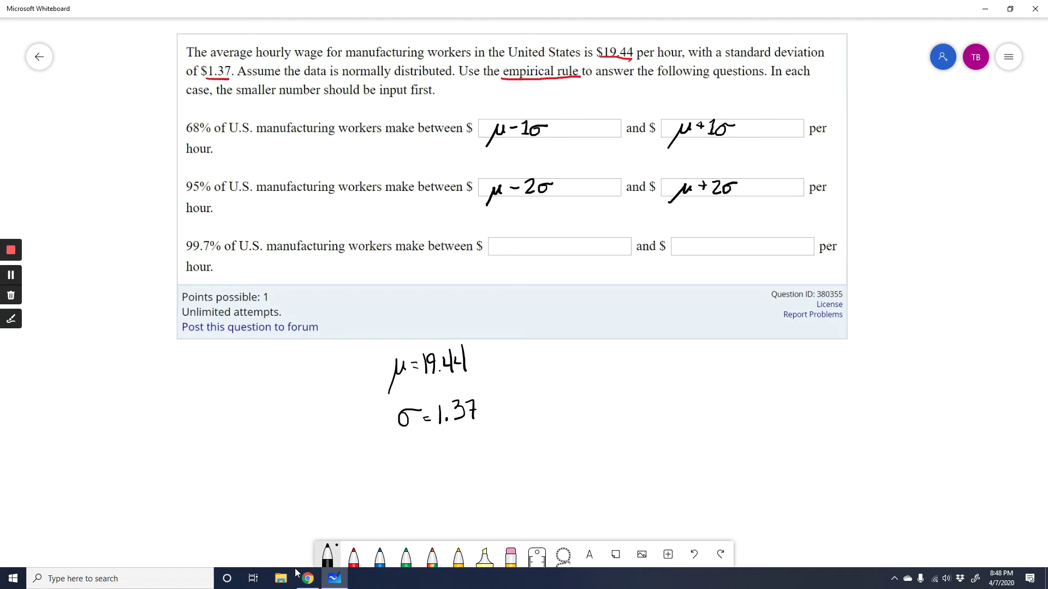
- Handwrite μ − 3σ and μ + 3σ into the two 99.7% answer boxes
{"action": "mouse_move", "coordinate": [508, 240]}
{"action": "left_mouse_down"}
{"action": "mouse_move", "coordinate": [496, 266]}
{"action": "mouse_move", "coordinate": [516, 242]}
{"action": "mouse_move", "coordinate": [542, 251]}
{"action": "mouse_move", "coordinate": [570, 238]}
{"action": "left_mouse_up"}
{"action": "mouse_move", "coordinate": [675, 266]}
{"action": "left_mouse_down"}
{"action": "mouse_move", "coordinate": [693, 240]}
{"action": "mouse_move", "coordinate": [706, 249]}
{"action": "left_mouse_up"}
{"action": "mouse_move", "coordinate": [712, 240]}
{"action": "left_mouse_down"}
{"action": "mouse_move", "coordinate": [713, 252]}
{"action": "mouse_move", "coordinate": [725, 248]}
{"action": "left_mouse_up"}
{"action": "left_click_drag", "start_coordinate": [725, 242], "coordinate": [738, 240]}
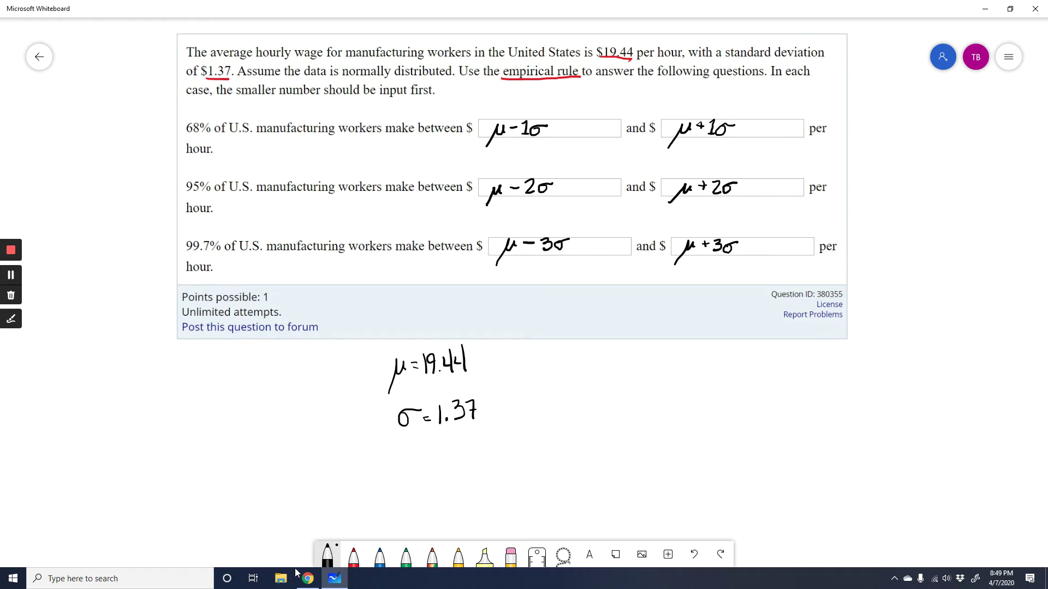
- Add a new Colab code cell and define mu <- 19.44, checking the value on the whiteboard
{"action": "key", "text": "alt+Tab"}
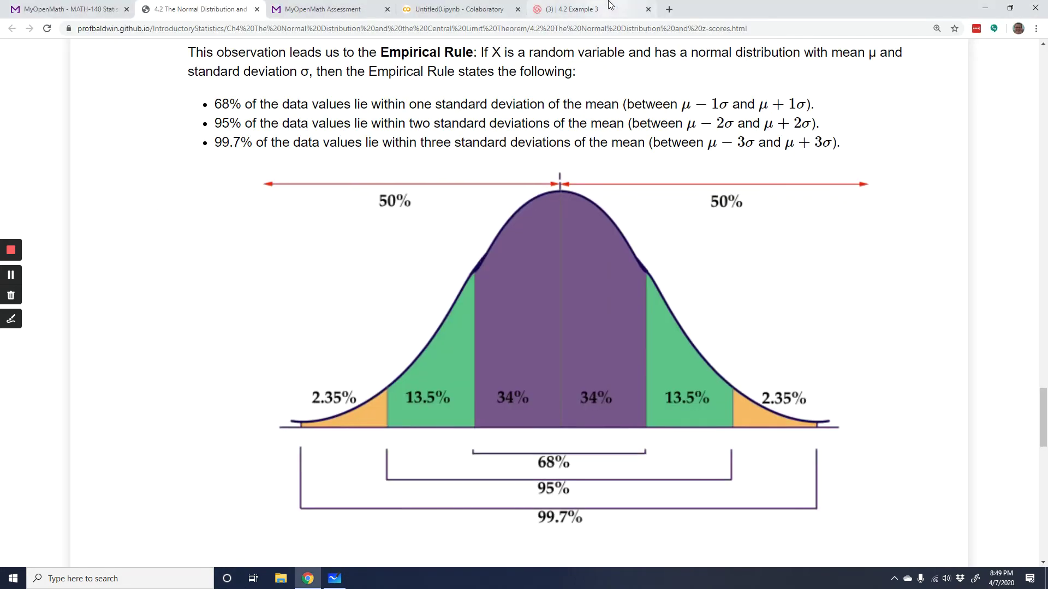
{"action": "left_click", "coordinate": [510, 6]}
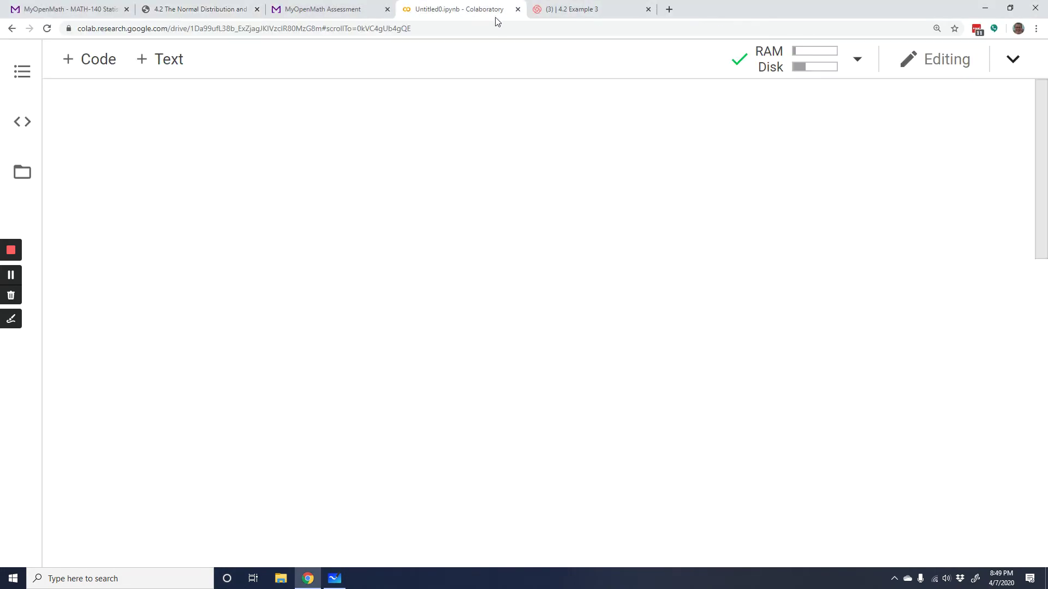
{"action": "left_click", "coordinate": [107, 63]}
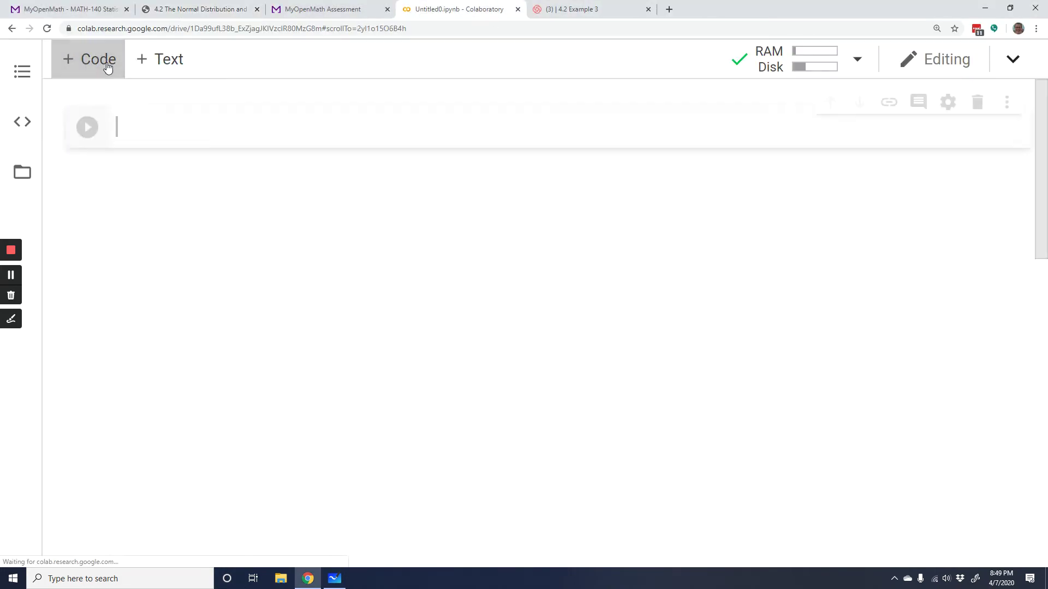
{"action": "left_click", "coordinate": [140, 124]}
{"action": "type", "text": "mu <"}
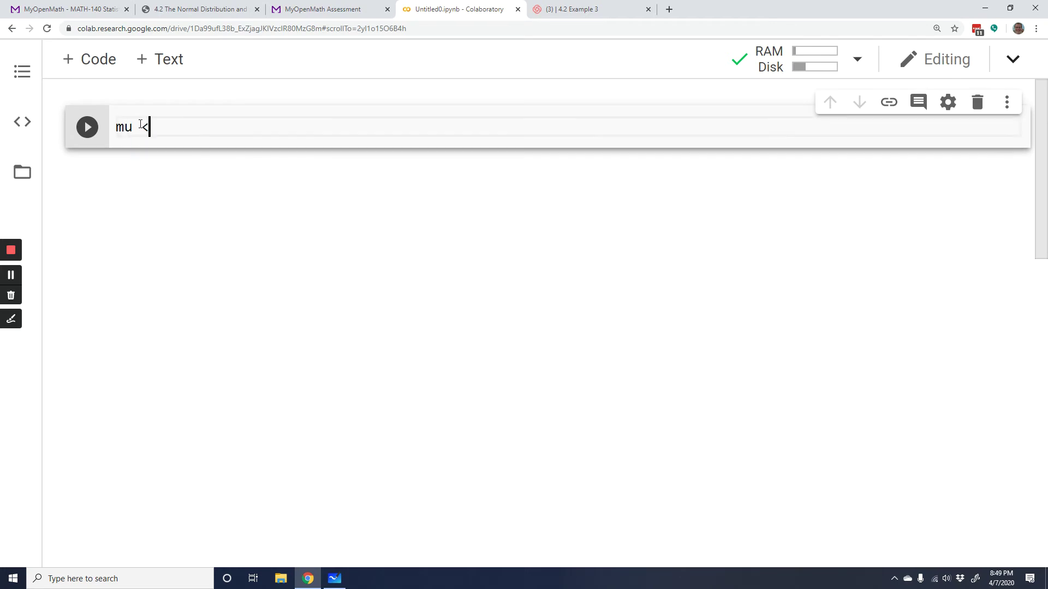
{"action": "type", "text": "-"}
{"action": "key", "text": "alt+Tab"}
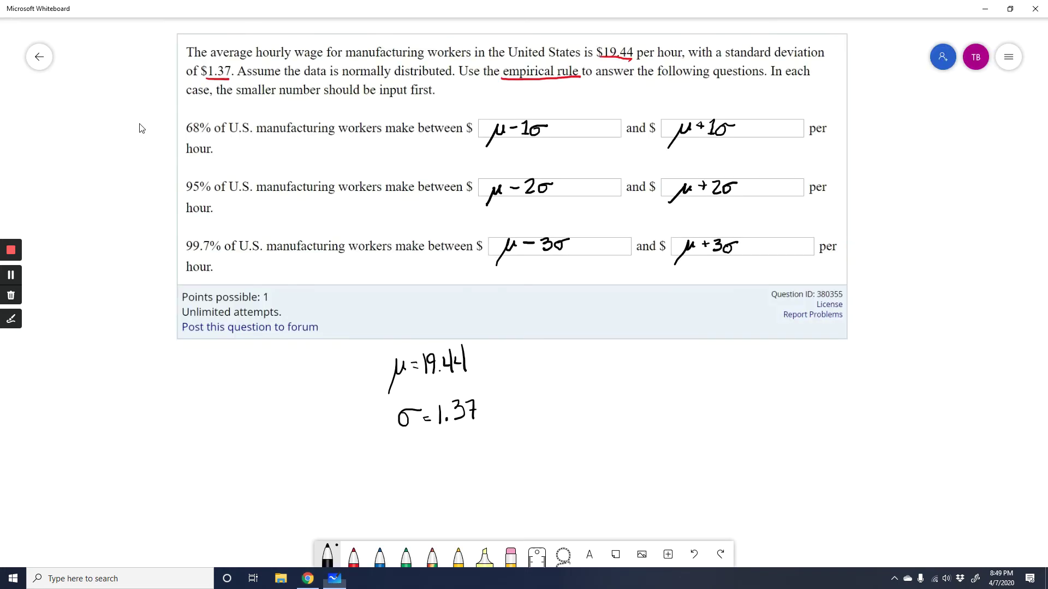
{"action": "key", "text": "alt+Tab"}
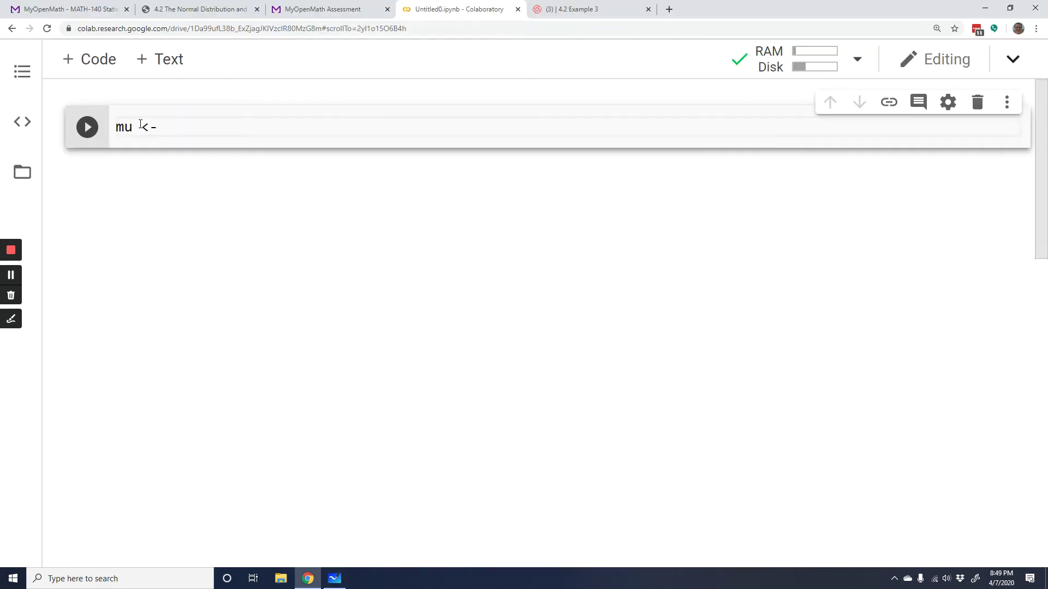
{"action": "type", "text": "19.44"}
{"action": "key", "text": "Return"}
- Define sigma <- 1.37 on the next line of the cell
{"action": "type", "text": "sigma "}
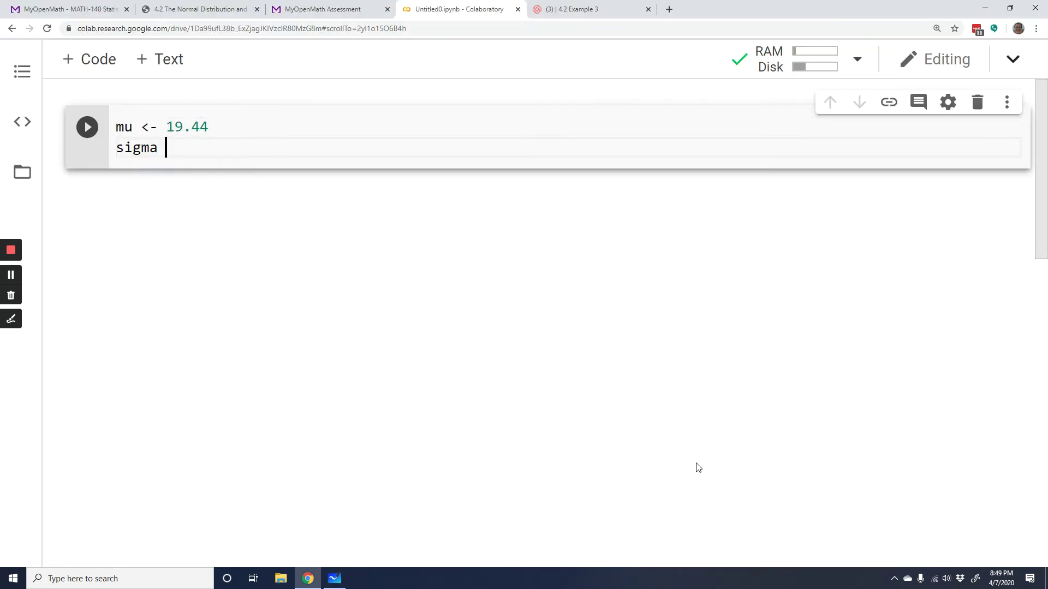
{"action": "type", "text": "<-"}
{"action": "key", "text": "alt+Tab"}
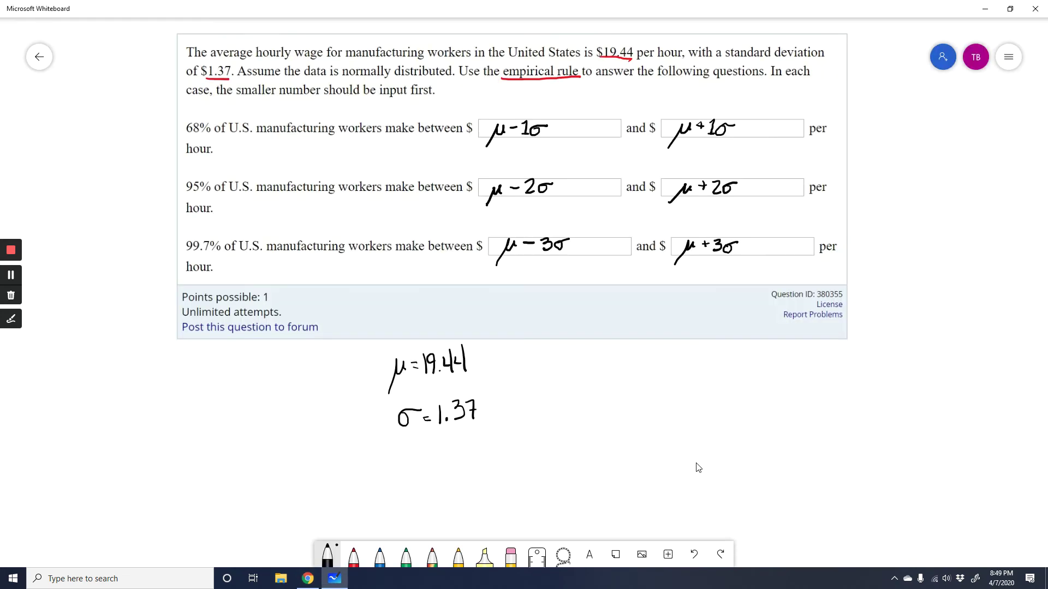
{"action": "key", "text": "alt+Tab"}
{"action": "type", "text": "1.37"}
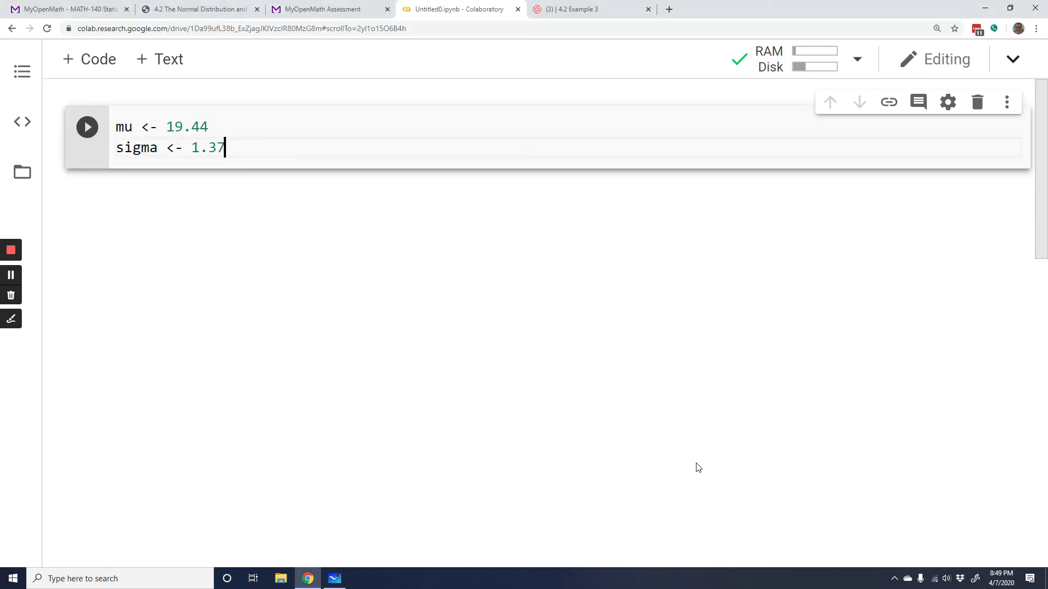
{"action": "key", "text": "Return"}
{"action": "key", "text": "Return"}
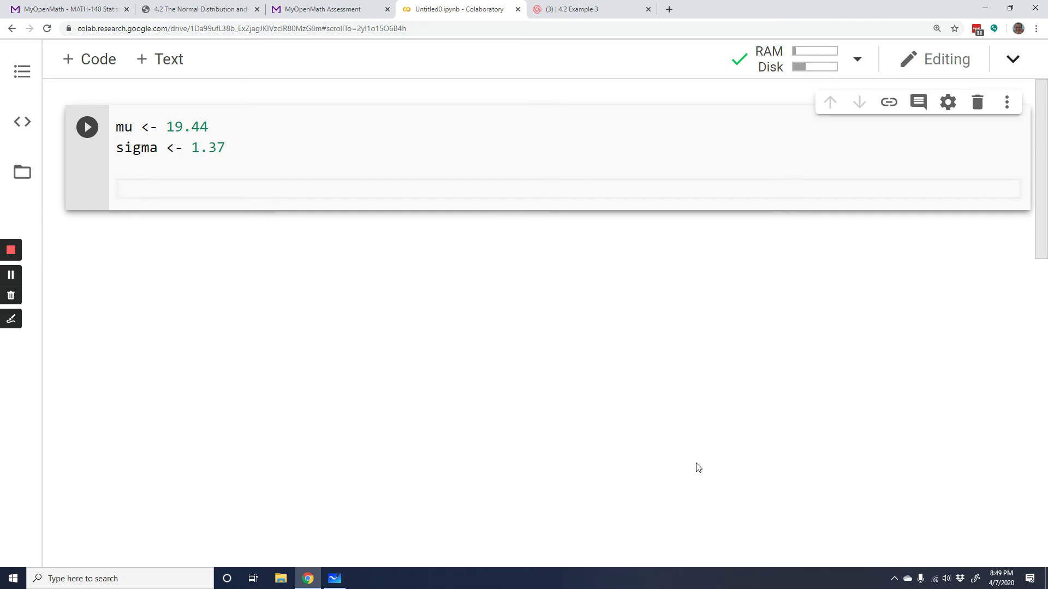
- Add mu - 1*sigma and mu + 1*sigma and run the cell, giving 18.07 and 20.81
{"action": "type", "text": "mu - 1*sigma"}
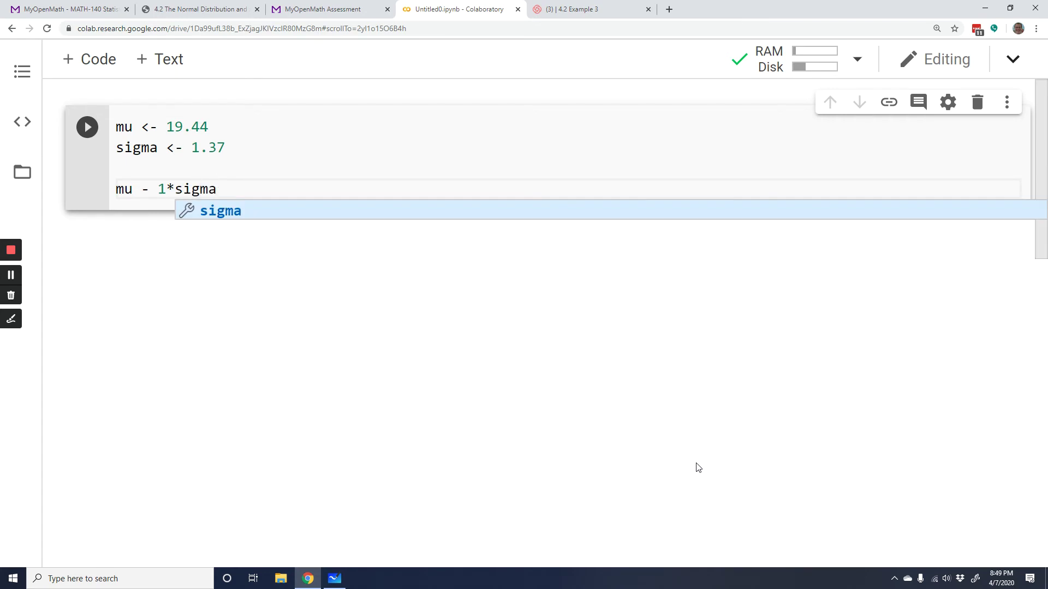
{"action": "key", "text": "Return"}
{"action": "key", "text": "Return"}
{"action": "type", "text": "mu + 1*sigma"}
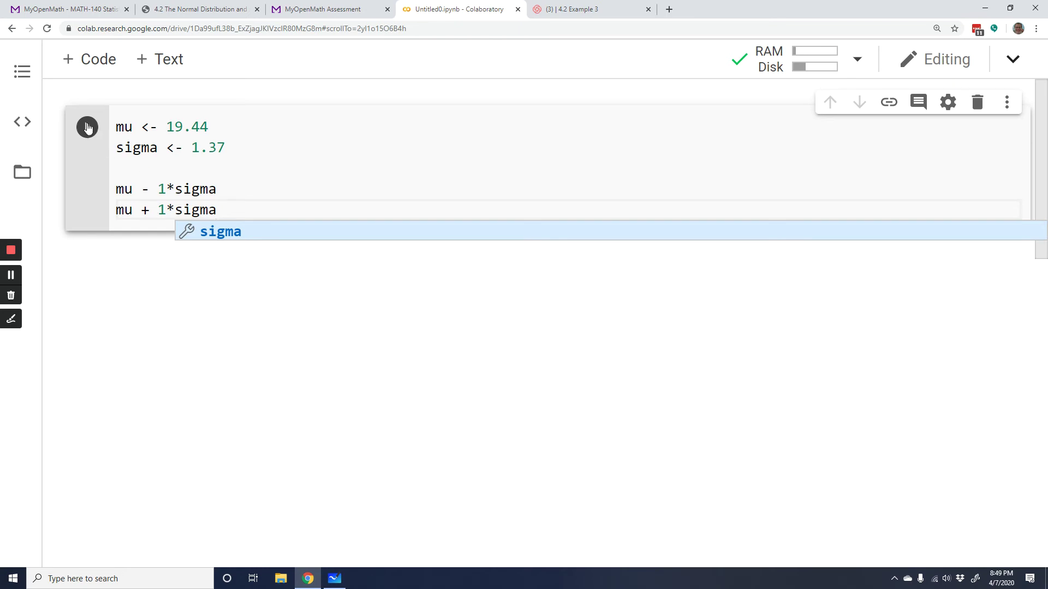
{"action": "key", "text": "ctrl+Return"}
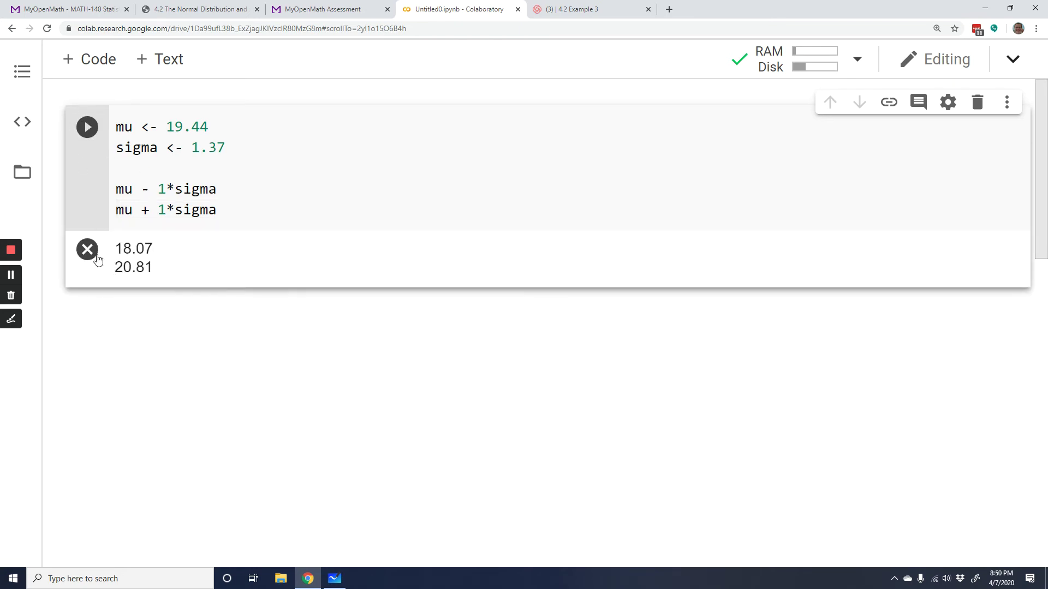
- Copy 18.07 from the Colab output into the first 68% answer box
{"action": "left_click", "coordinate": [325, 12]}
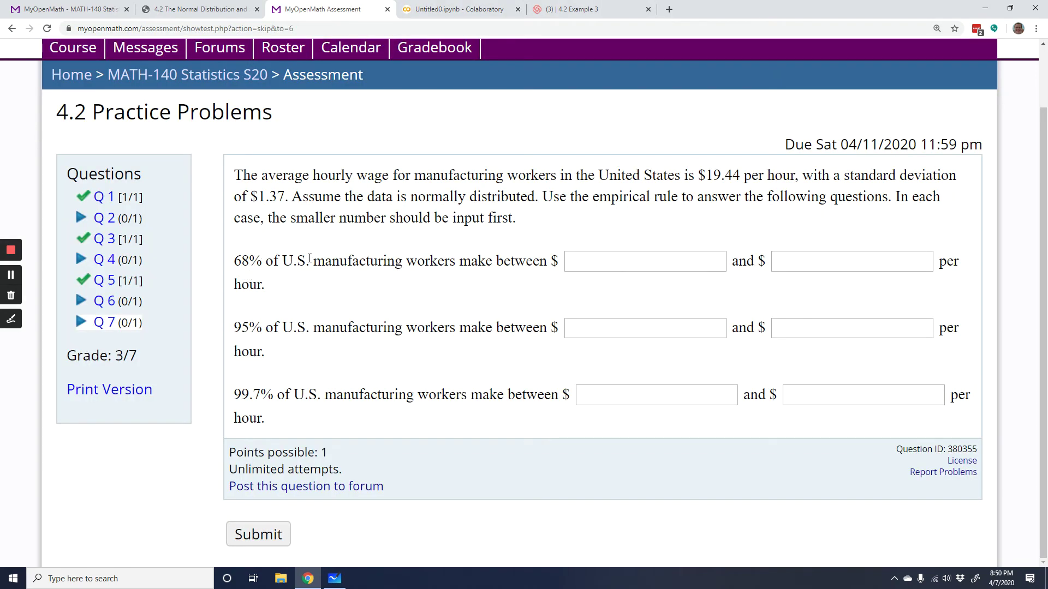
{"action": "left_click", "coordinate": [431, 9]}
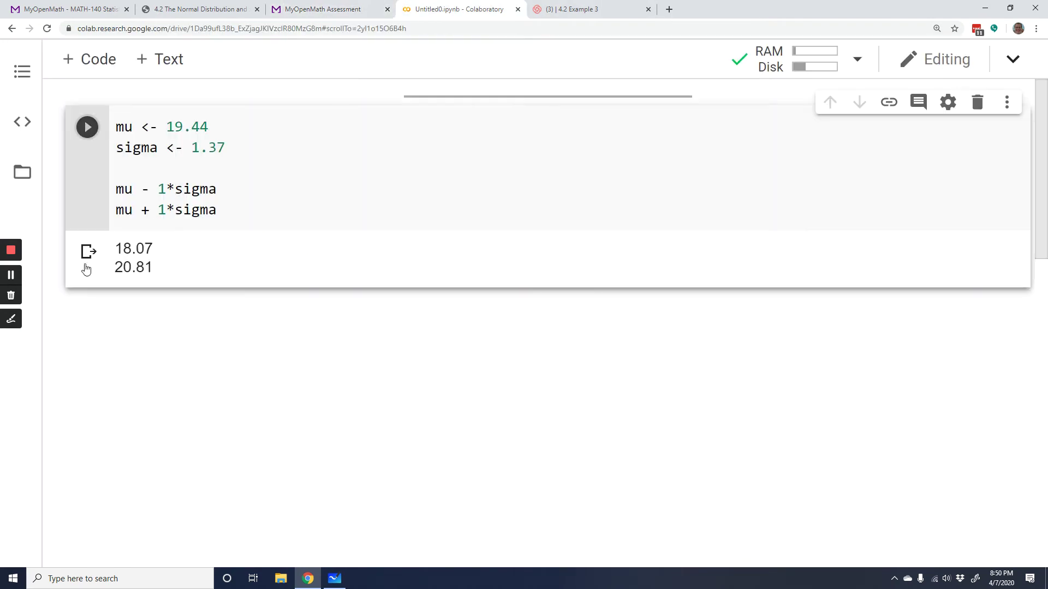
{"action": "left_click_drag", "start_coordinate": [114, 250], "coordinate": [153, 249]}
{"action": "key", "text": "ctrl+c"}
{"action": "left_click", "coordinate": [322, 9]}
{"action": "left_click", "coordinate": [581, 263]}
{"action": "key", "text": "ctrl+v"}
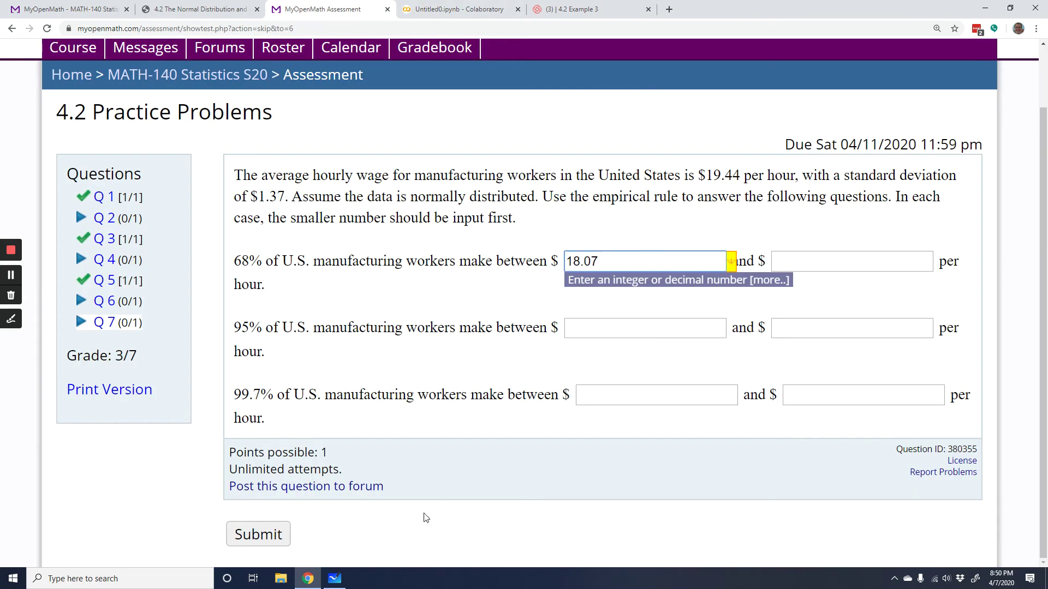
- Copy 20.81 from the Colab output into the second 68% answer box
{"action": "left_click", "coordinate": [457, 10]}
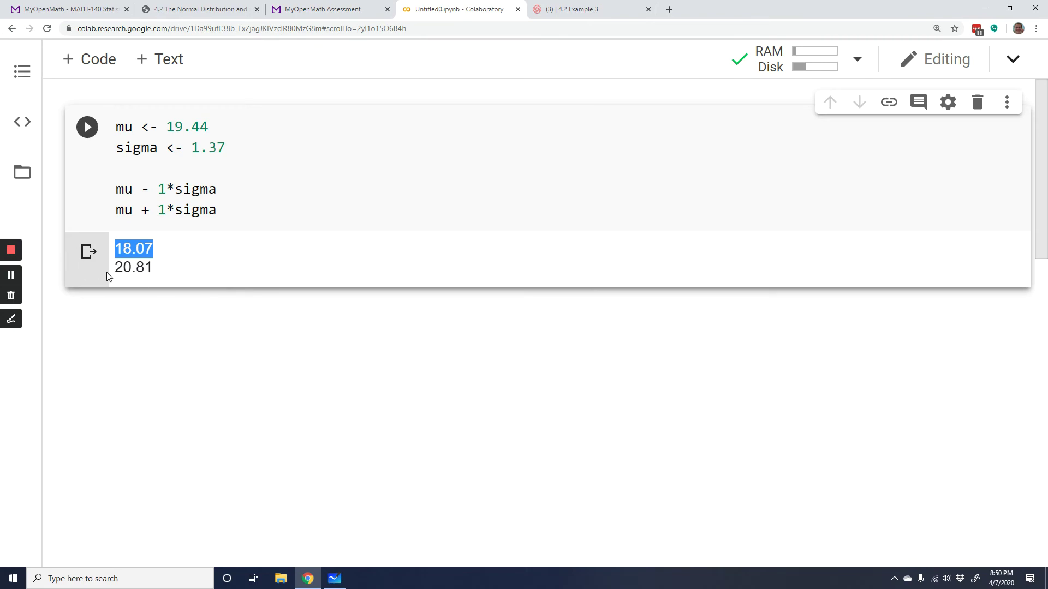
{"action": "left_click_drag", "start_coordinate": [115, 268], "coordinate": [155, 267]}
{"action": "key", "text": "ctrl+c"}
{"action": "left_click", "coordinate": [319, 6]}
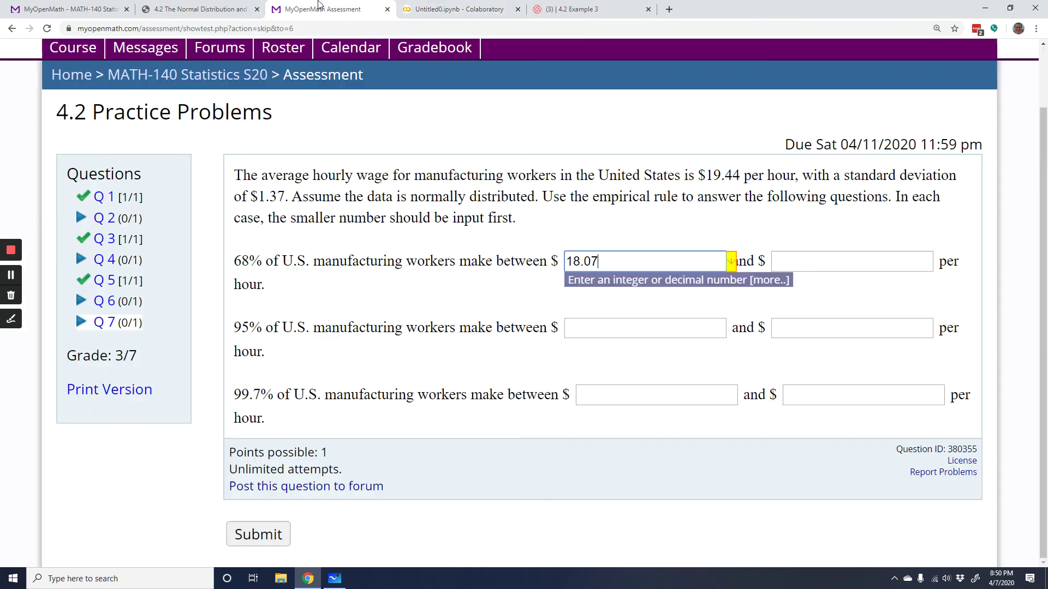
{"action": "left_click", "coordinate": [827, 261]}
{"action": "key", "text": "ctrl+v"}
{"action": "left_click", "coordinate": [667, 461]}
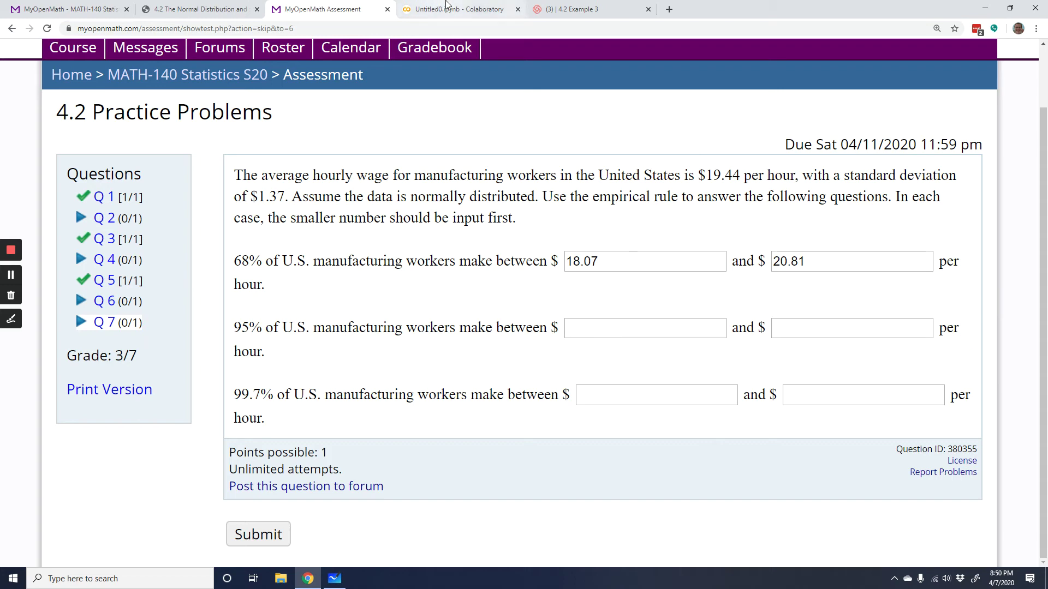
{"action": "left_click", "coordinate": [408, 5]}
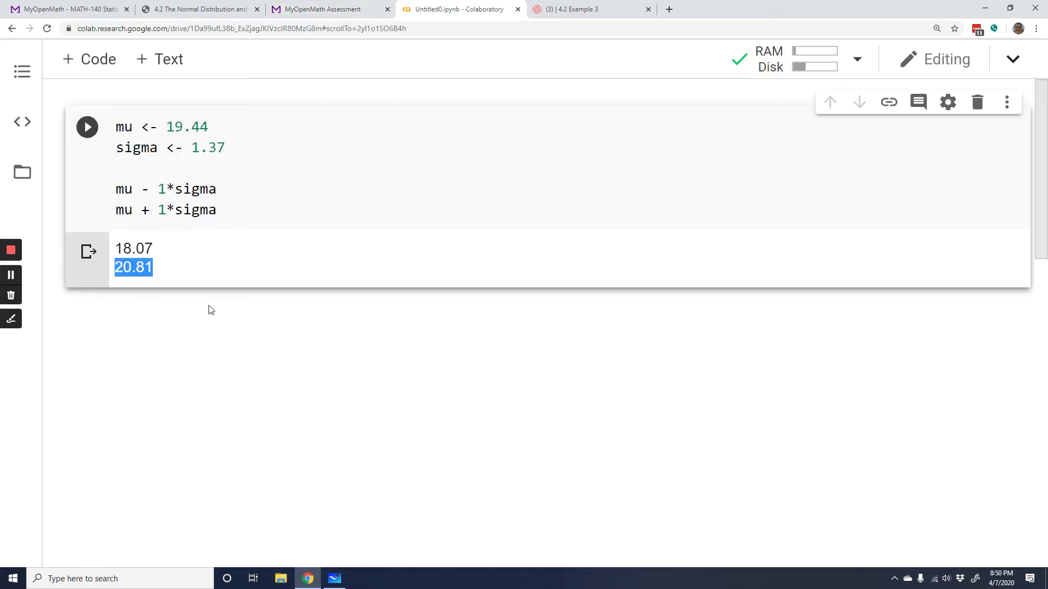
- Add a new code cell and review the textbook's 95% rule, μ − 2σ to μ + 2σ
{"action": "left_click", "coordinate": [222, 271]}
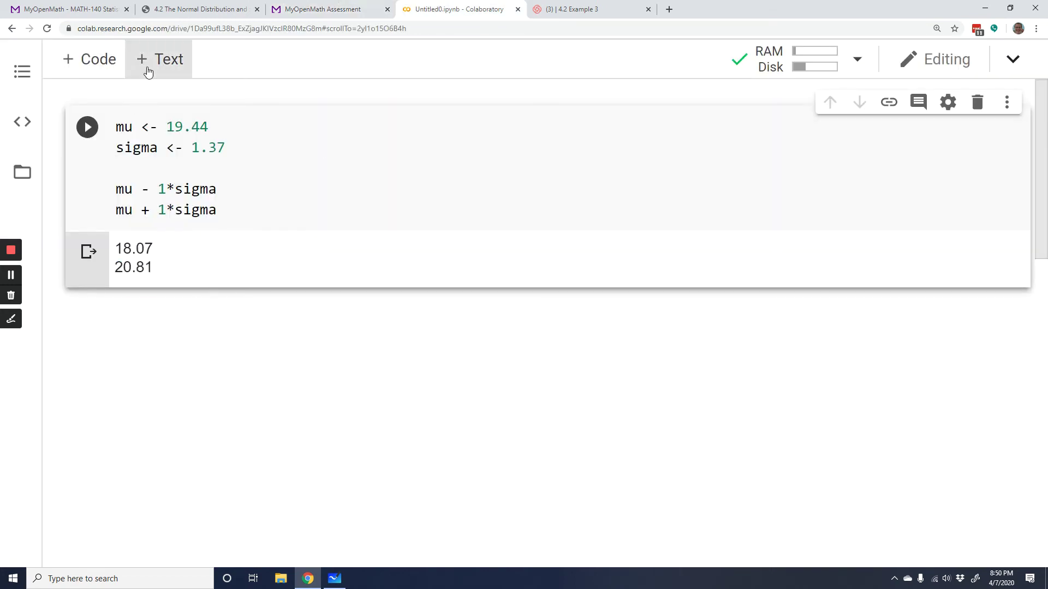
{"action": "left_click", "coordinate": [98, 63]}
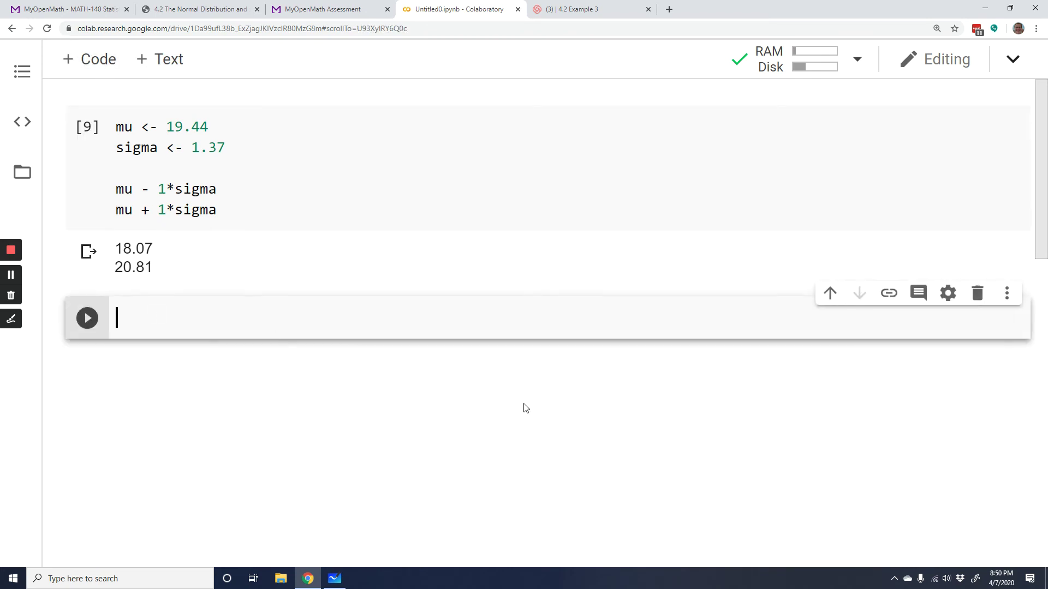
{"action": "left_click", "coordinate": [240, 7]}
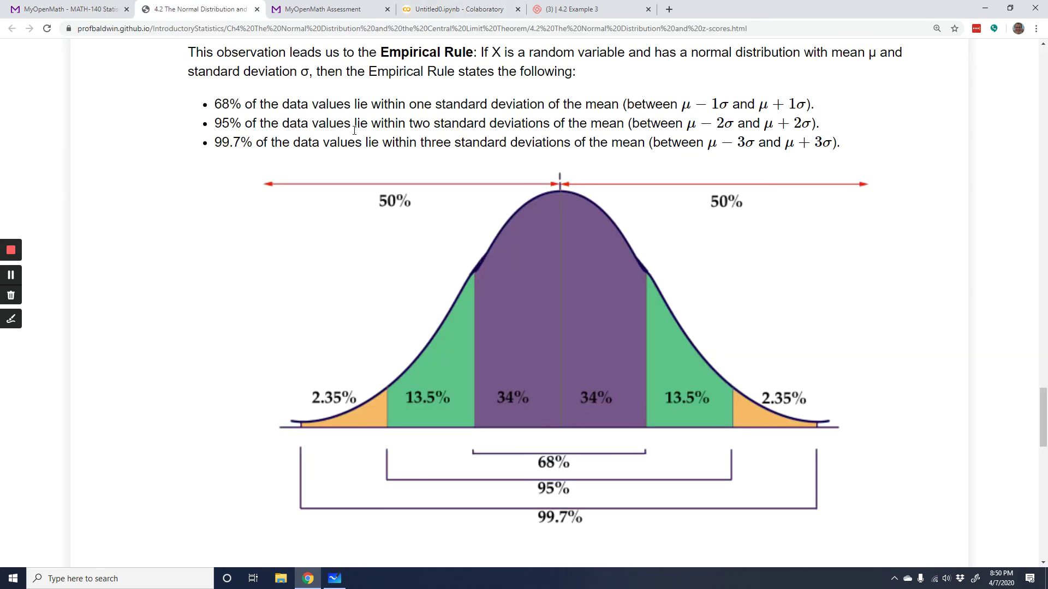
{"action": "left_click_drag", "start_coordinate": [216, 125], "coordinate": [246, 124]}
{"action": "left_click", "coordinate": [719, 122]}
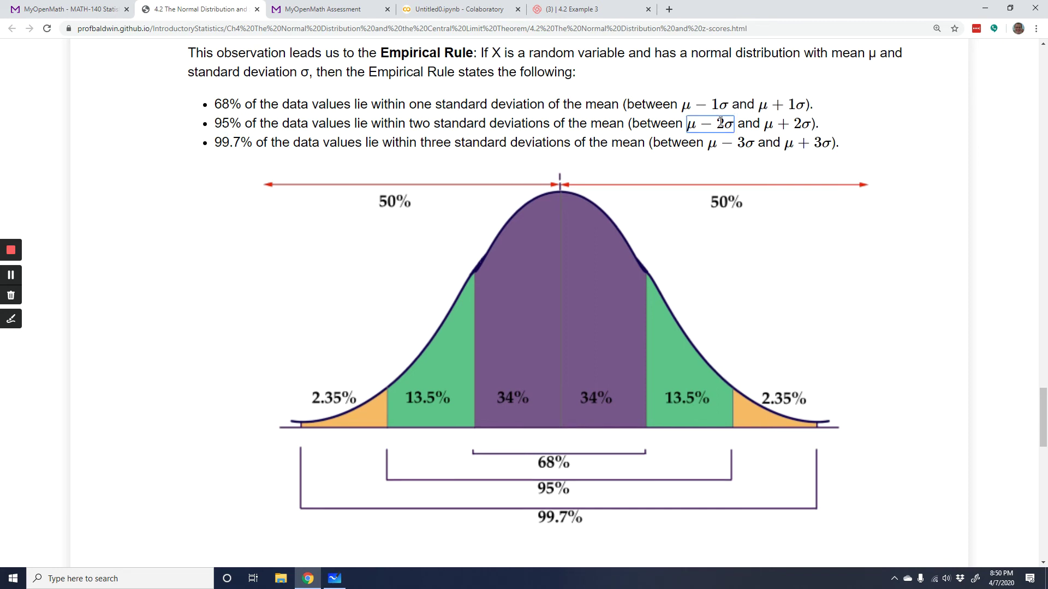
{"action": "left_click", "coordinate": [798, 124]}
{"action": "left_click_drag", "start_coordinate": [794, 125], "coordinate": [802, 124]}
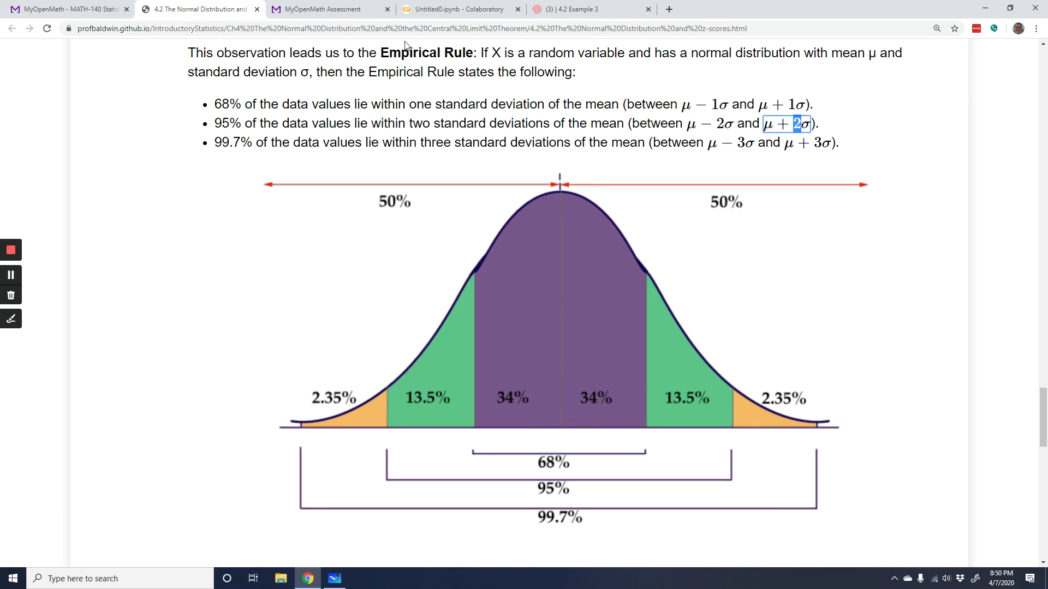
- Enter mu - 2*sigma and mu + 2*sigma, run the cell, and select the 16.7 result
{"action": "left_click", "coordinate": [431, 10]}
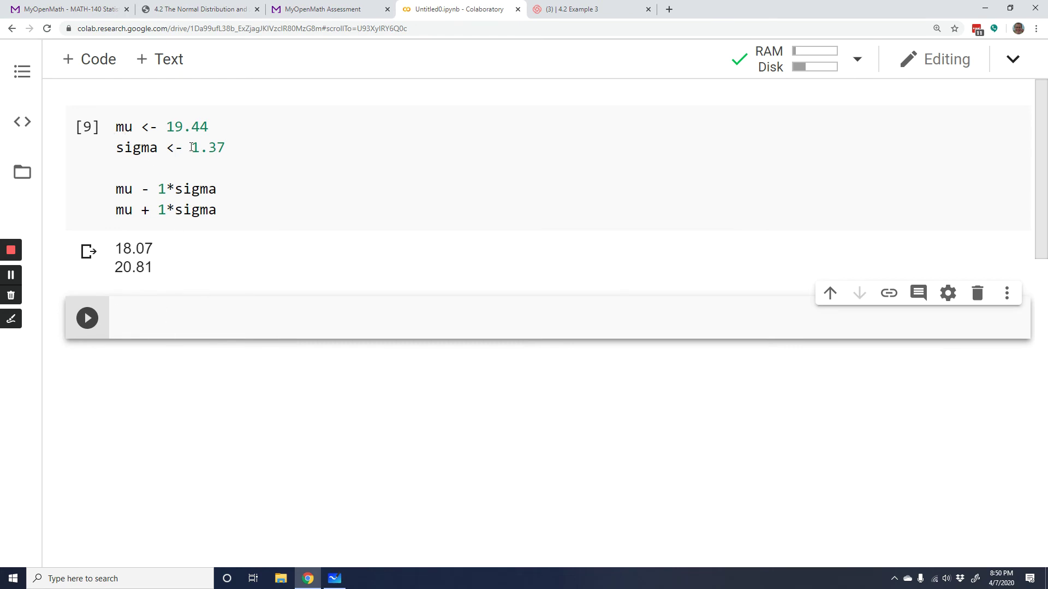
{"action": "type", "text": "mu - 2*sigmam"}
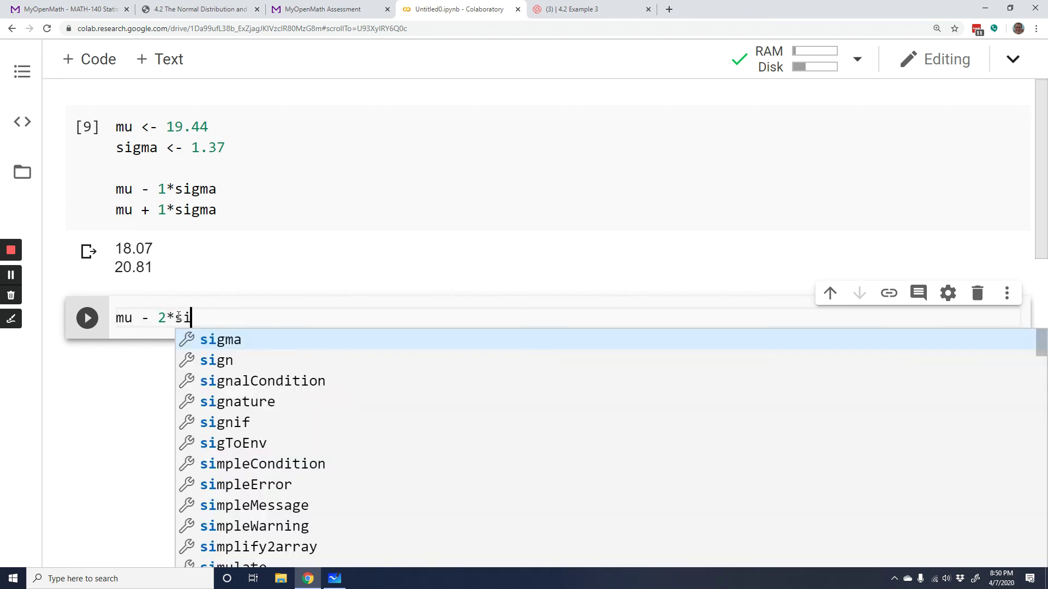
{"action": "key", "text": "BackSpace"}
{"action": "key", "text": "Return"}
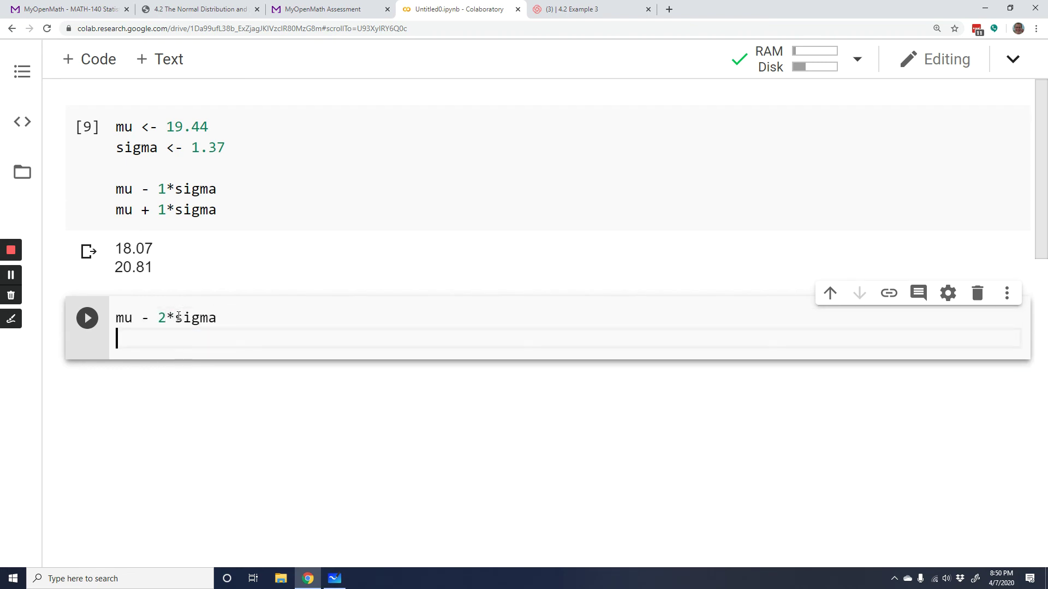
{"action": "type", "text": "mu + 2*sigma"}
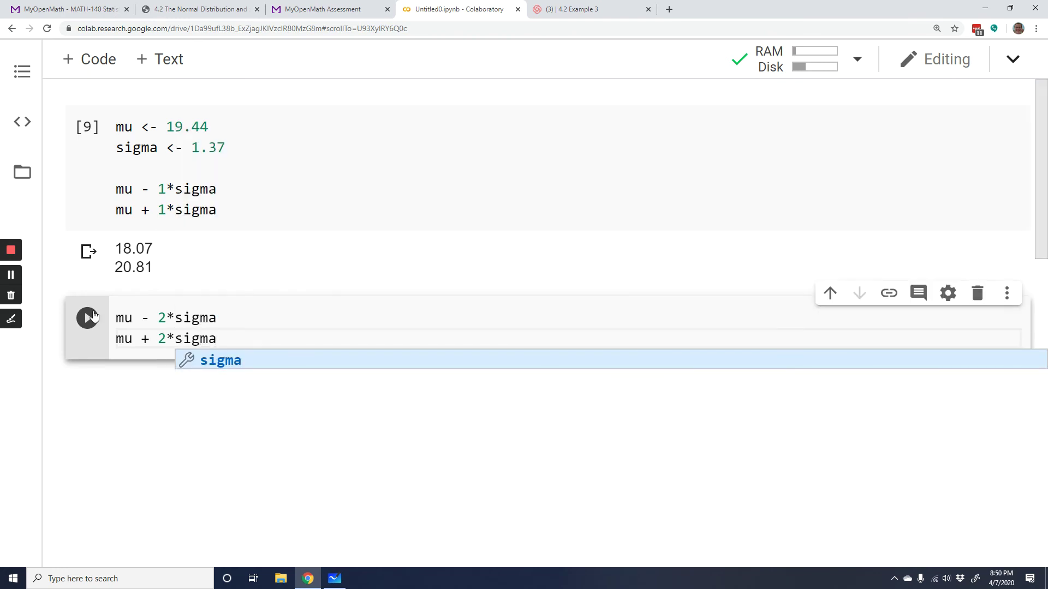
{"action": "left_click", "coordinate": [86, 318]}
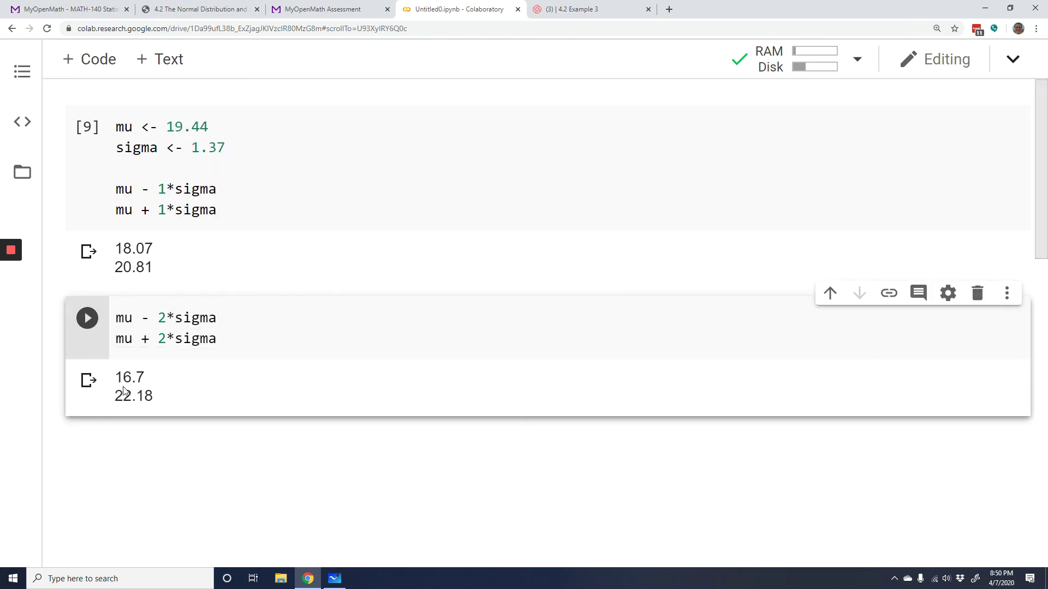
{"action": "left_click_drag", "start_coordinate": [116, 377], "coordinate": [158, 385]}
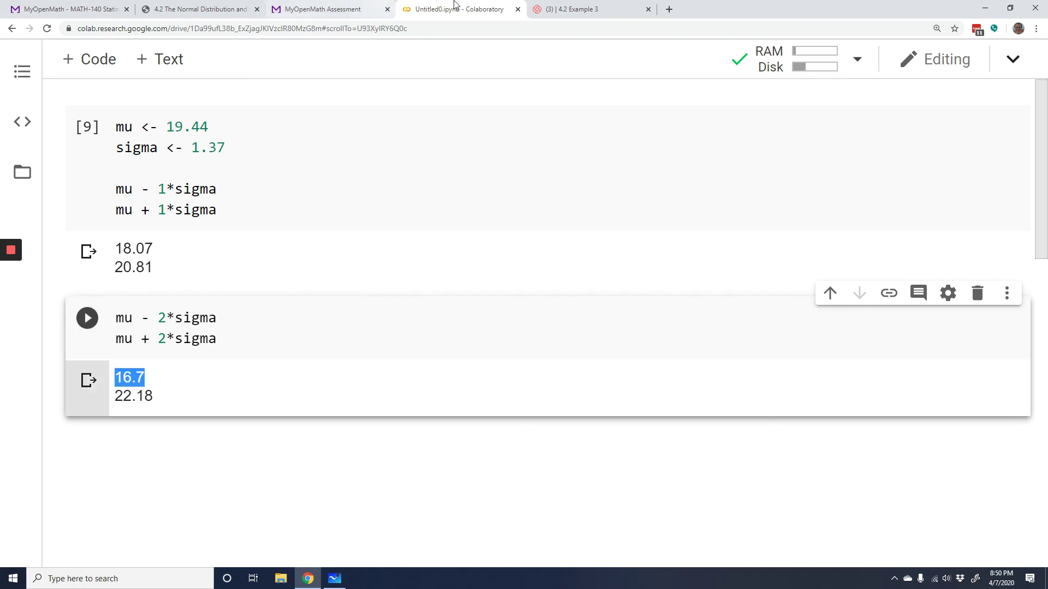
- Paste 16.7 into the first 95% answer box
{"action": "left_click", "coordinate": [344, 9]}
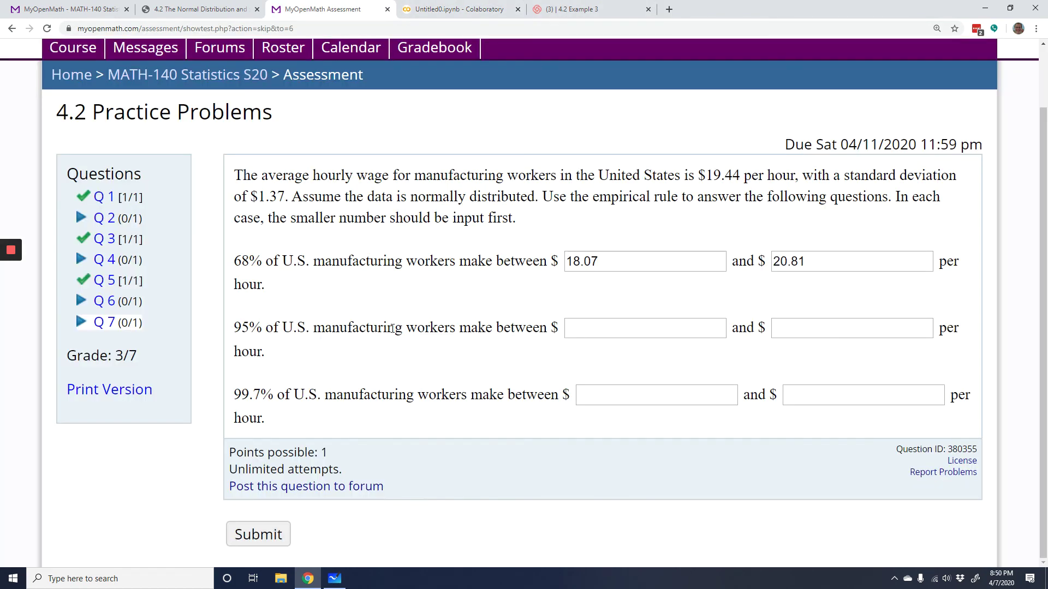
{"action": "left_click", "coordinate": [588, 329]}
{"action": "key", "text": "ctrl+v"}
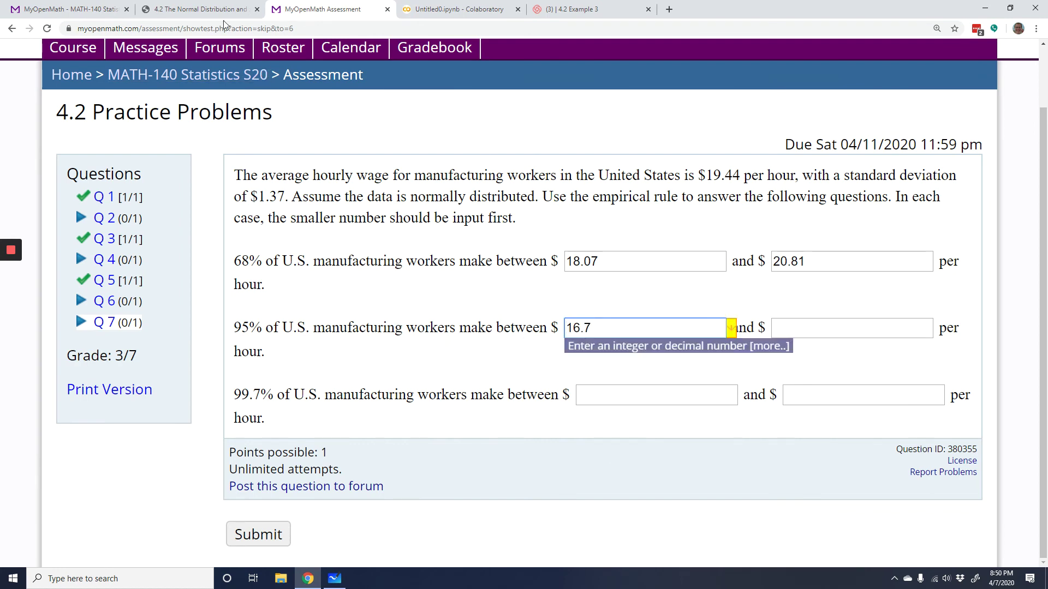
{"action": "left_click", "coordinate": [206, 10]}
{"action": "left_click", "coordinate": [345, 7]}
- Copy 22.18 from the Colab output into the second 95% answer box
{"action": "left_click", "coordinate": [448, 9]}
{"action": "left_click_drag", "start_coordinate": [116, 396], "coordinate": [184, 399]}
{"action": "left_click", "coordinate": [308, 7]}
{"action": "key", "text": "Tab"}
{"action": "key", "text": "ctrl+v"}
{"action": "left_click", "coordinate": [707, 382]}
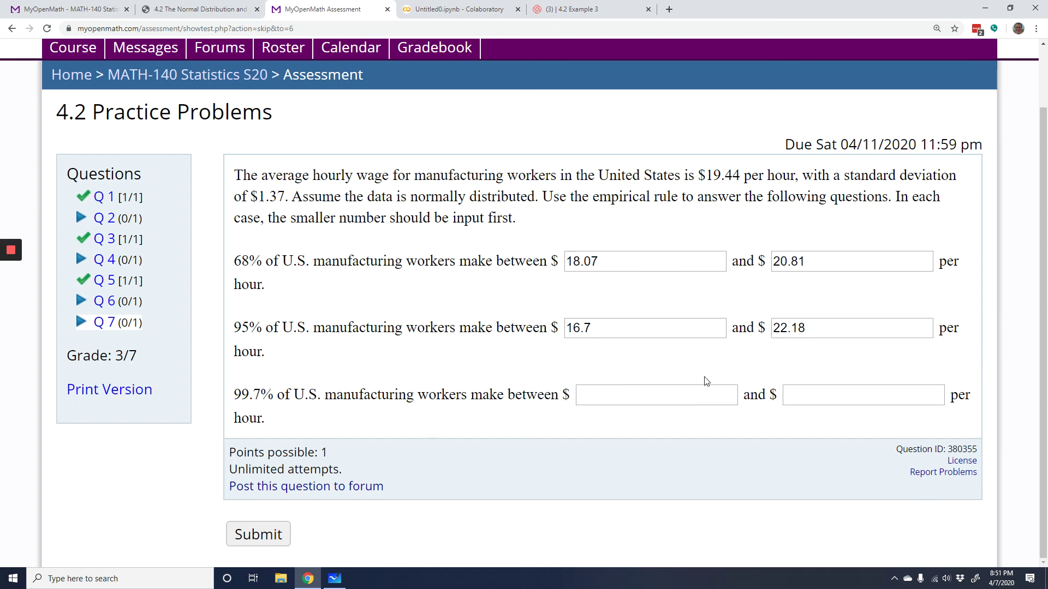
- Check the 16.7 entry and highlight the 95% and 68% labels while explaining
{"action": "double_click", "coordinate": [600, 334]}
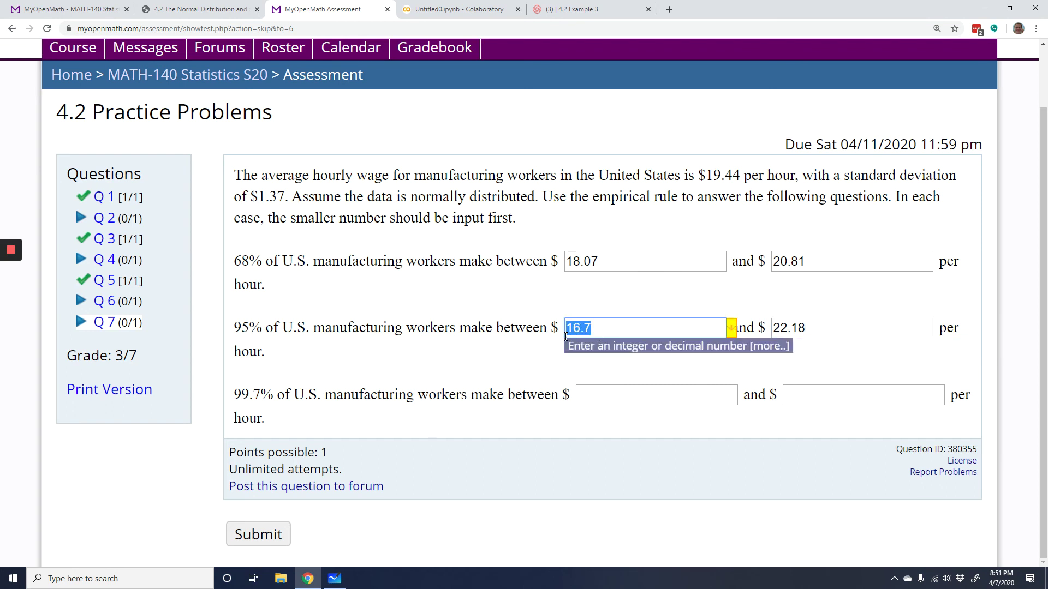
{"action": "left_click", "coordinate": [614, 334]}
{"action": "left_click_drag", "start_coordinate": [234, 327], "coordinate": [263, 327]}
{"action": "left_click_drag", "start_coordinate": [230, 262], "coordinate": [257, 262]}
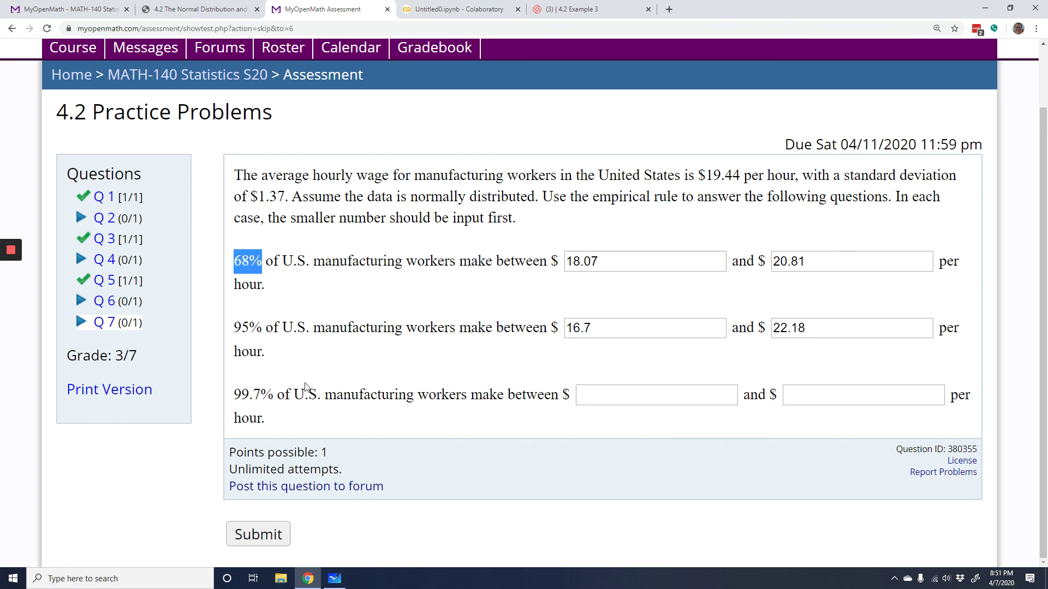
{"action": "left_click_drag", "start_coordinate": [236, 328], "coordinate": [260, 328]}
{"action": "left_click", "coordinate": [358, 332]}
- Submit with the 99.7% part blank, confirm the warning, and review the 0.7/1 grading
{"action": "left_click", "coordinate": [245, 537]}
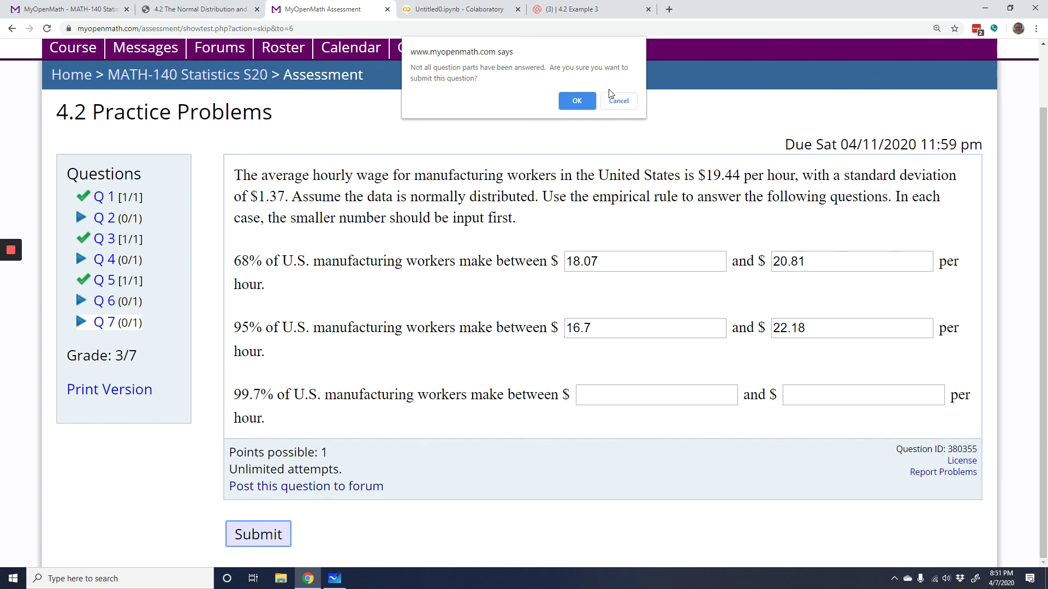
{"action": "left_click", "coordinate": [591, 103]}
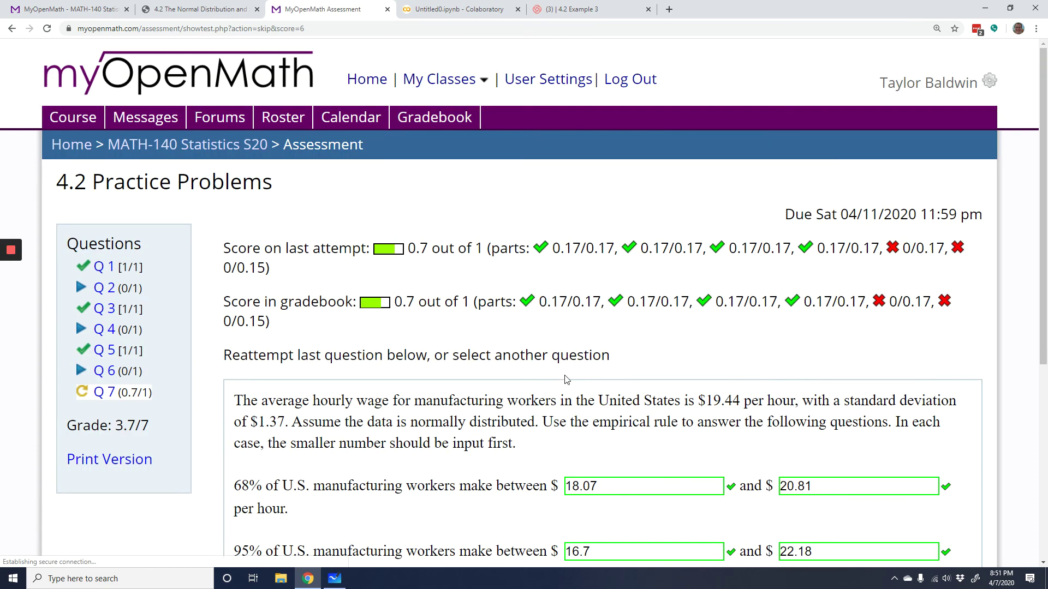
{"action": "scroll", "coordinate": [565, 381], "scroll_direction": "down", "scroll_amount": 3}
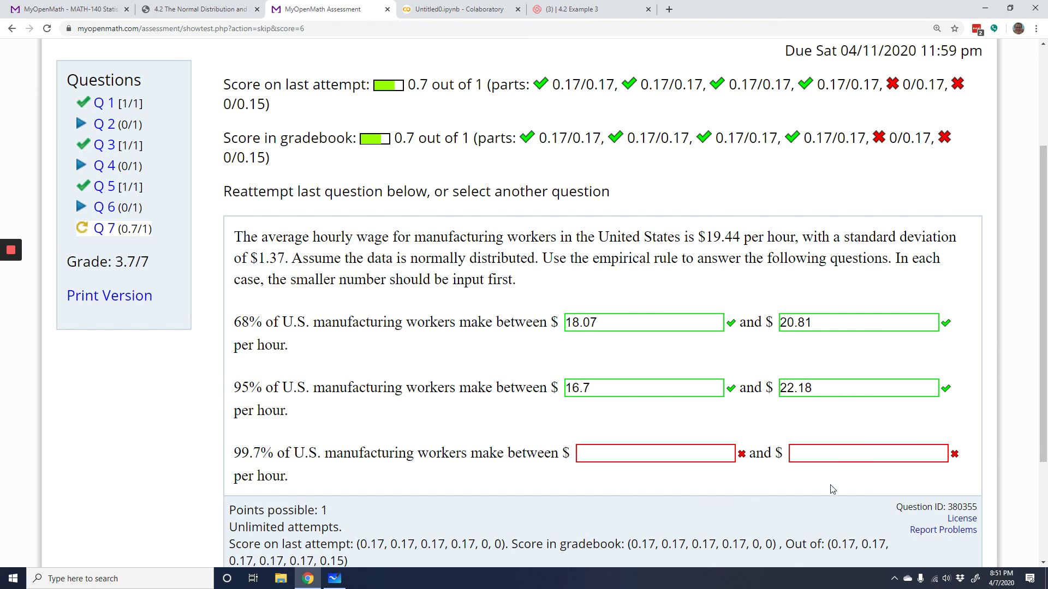
{"action": "left_click_drag", "start_coordinate": [230, 458], "coordinate": [279, 453]}
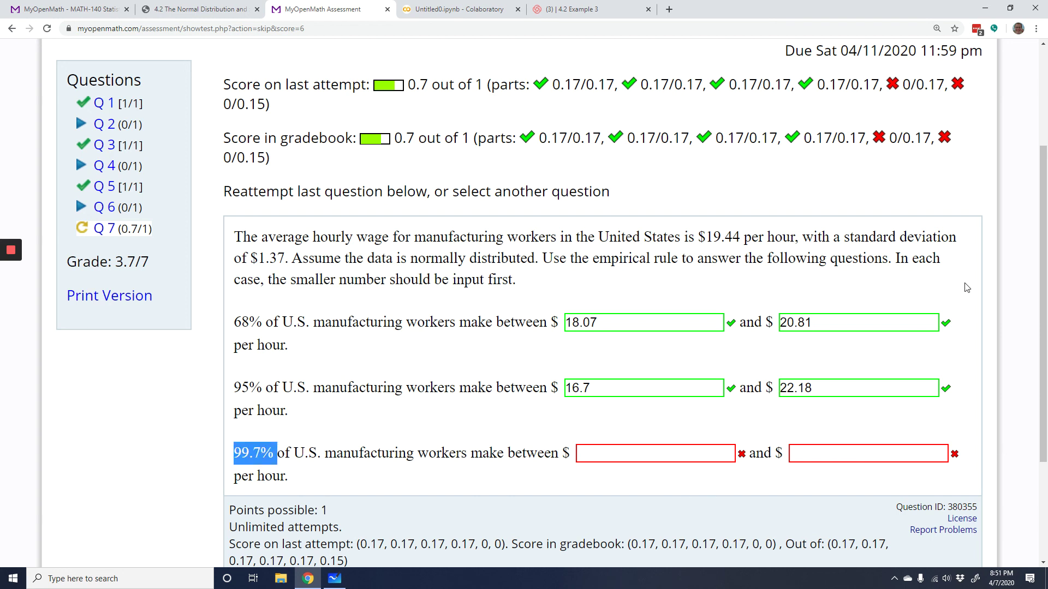
{"action": "scroll", "coordinate": [816, 338], "scroll_direction": "down", "scroll_amount": 1}
{"action": "left_click", "coordinate": [444, 384]}
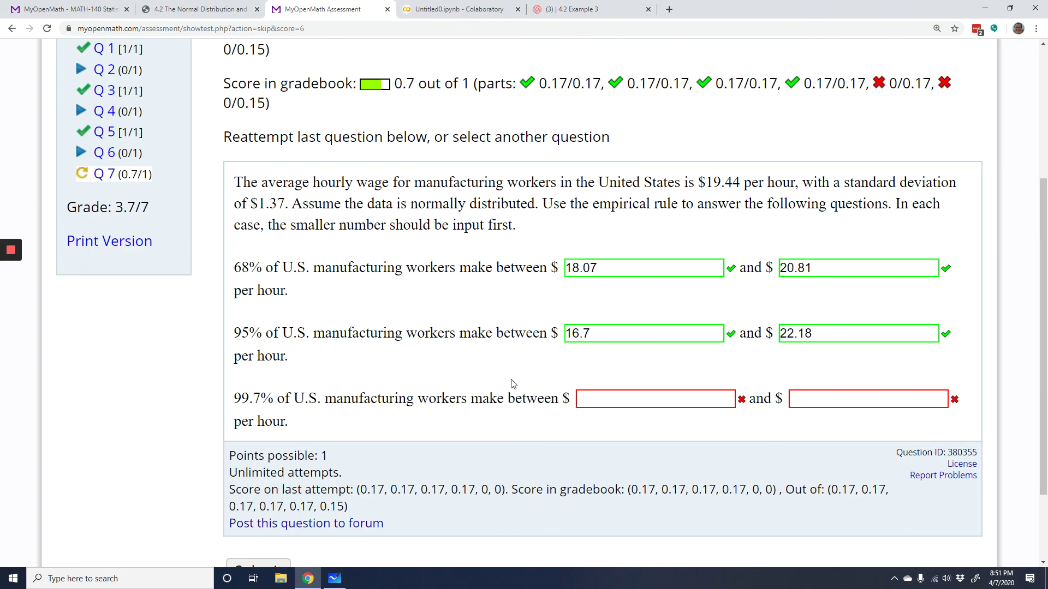